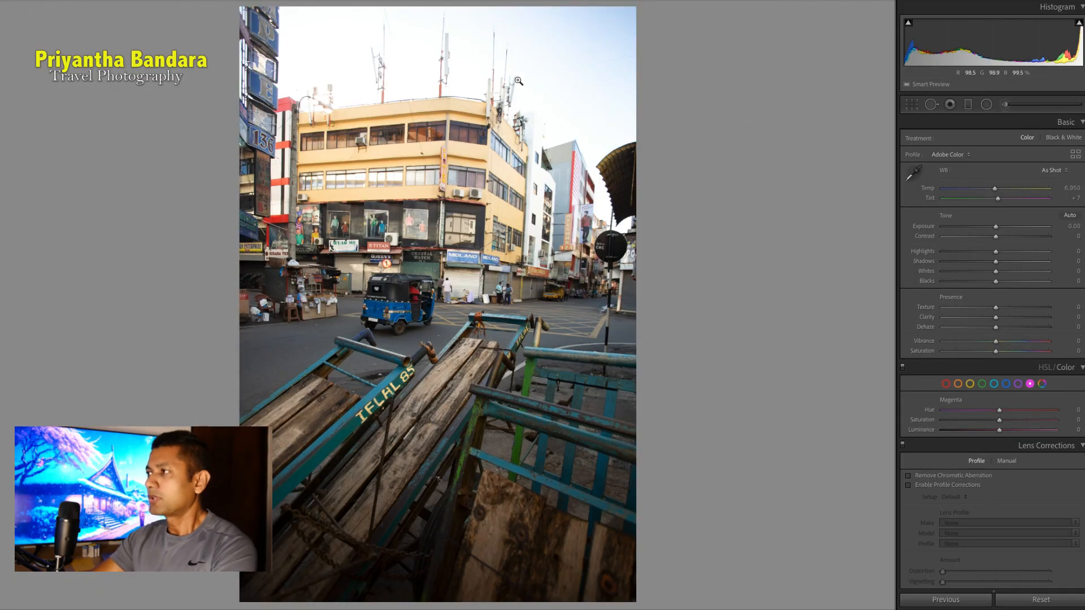
- Adjust the street photo's basic tone: Highlights -97, Shadows +56, Contrast +32, Blacks -9, Whites +41 and Vibrance +30
left_click(944, 252)
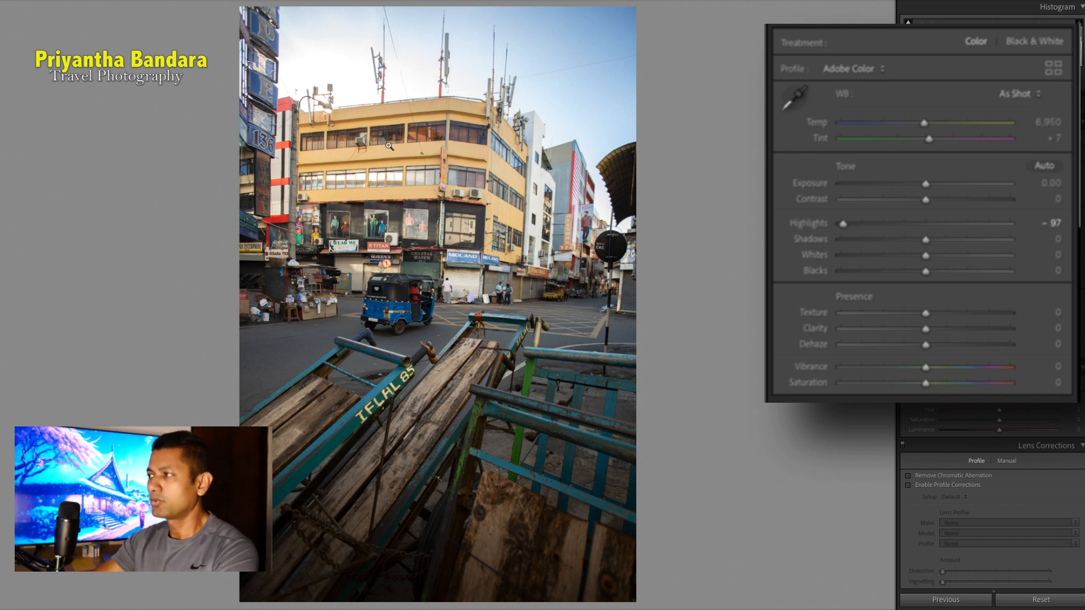
left_click(977, 242)
left_click_drag(975, 241, 973, 242)
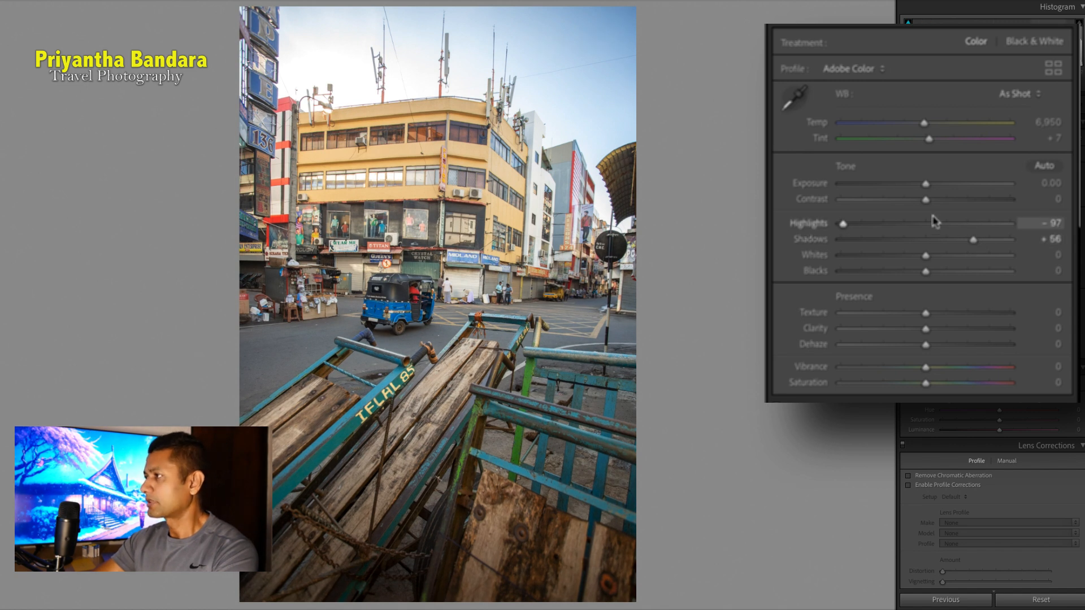
left_click_drag(926, 200, 954, 204)
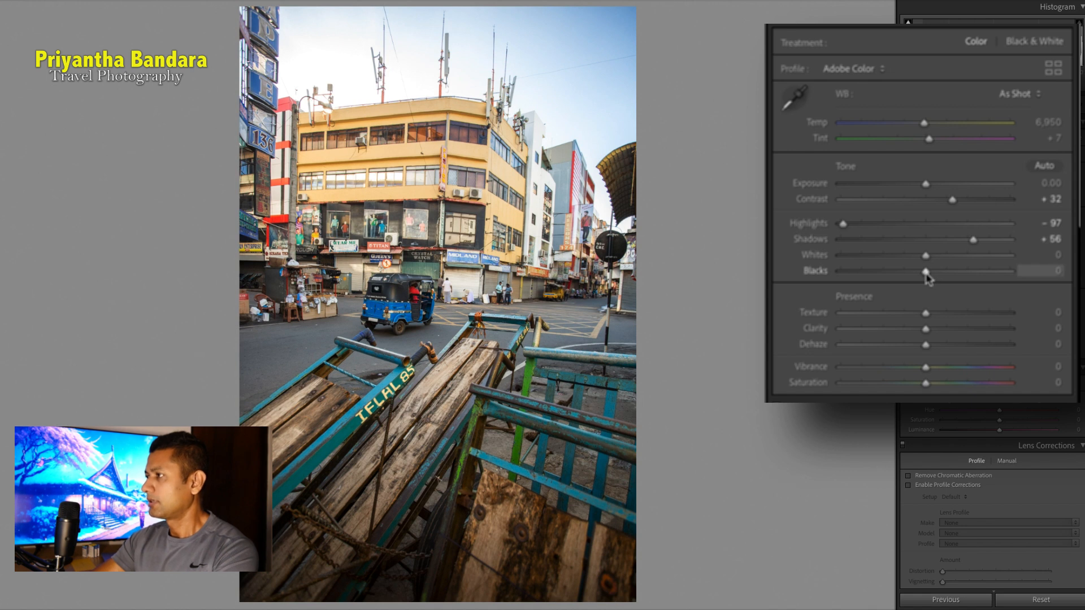
mouse_move(927, 266)
left_mouse_down()
mouse_move(975, 269)
mouse_move(916, 277)
left_mouse_up()
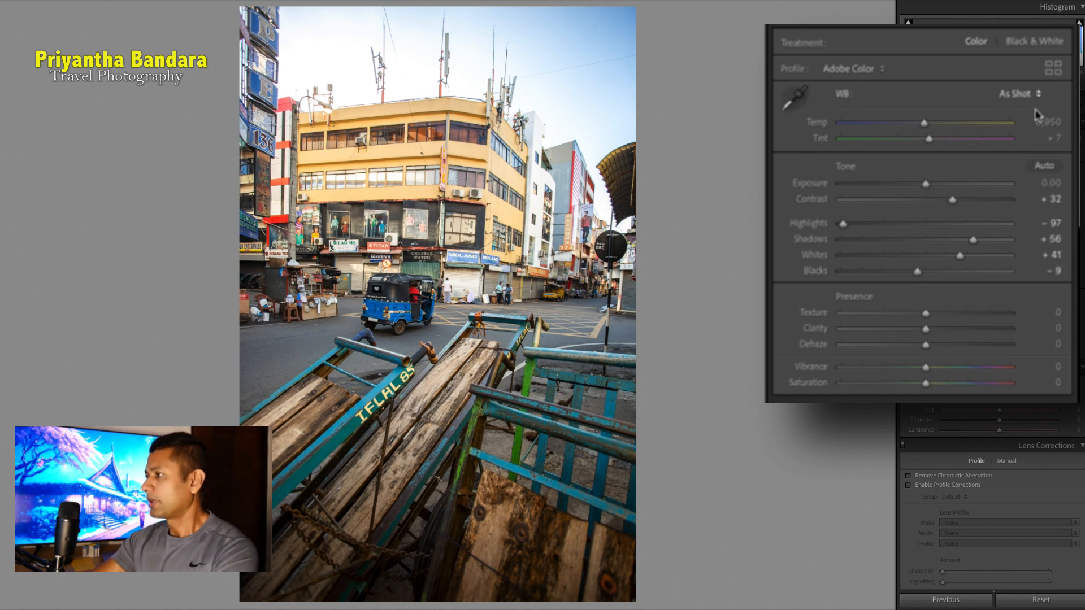
left_click(947, 375)
left_click_drag(948, 375, 953, 375)
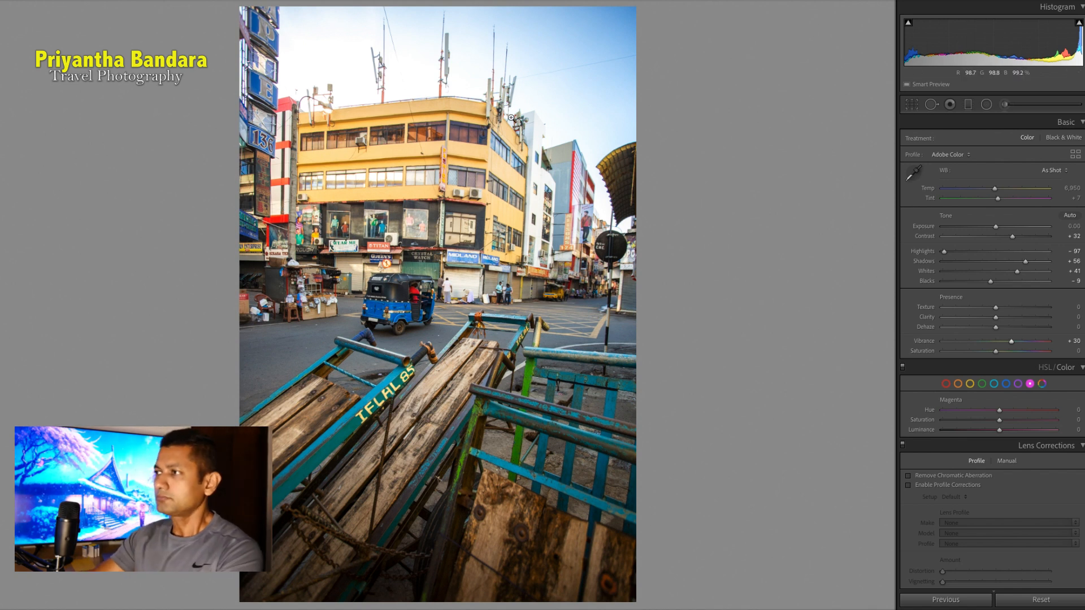
- Adjust the red color range to Hue +29, Saturation +29 and Luminance +10
scroll(981, 283, "down", 5)
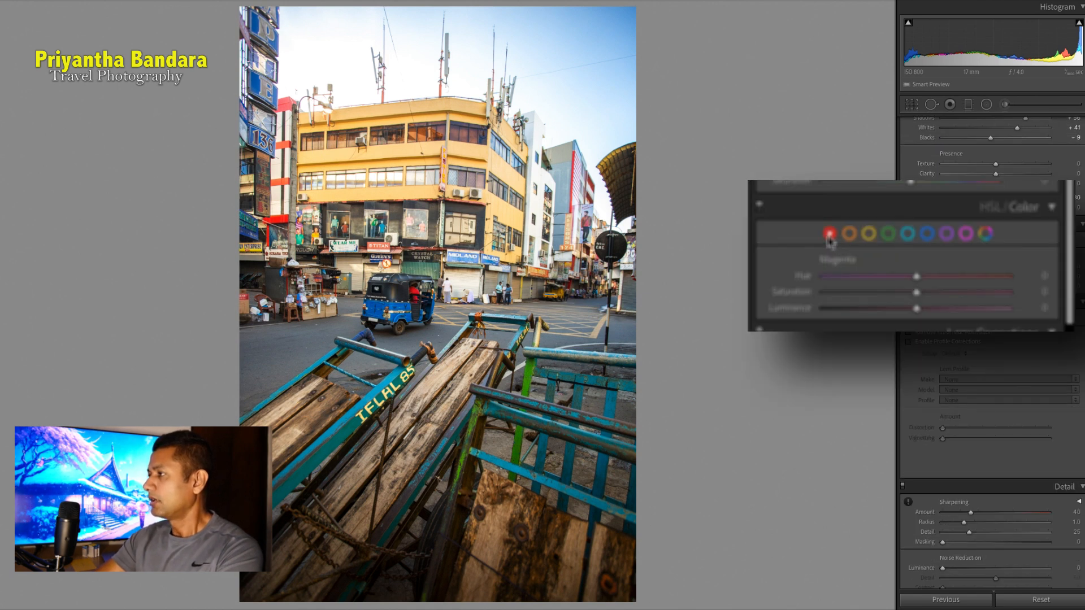
left_click_drag(916, 279, 947, 289)
left_click(944, 296)
mouse_move(917, 311)
left_mouse_down()
mouse_move(894, 311)
mouse_move(929, 319)
left_mouse_up()
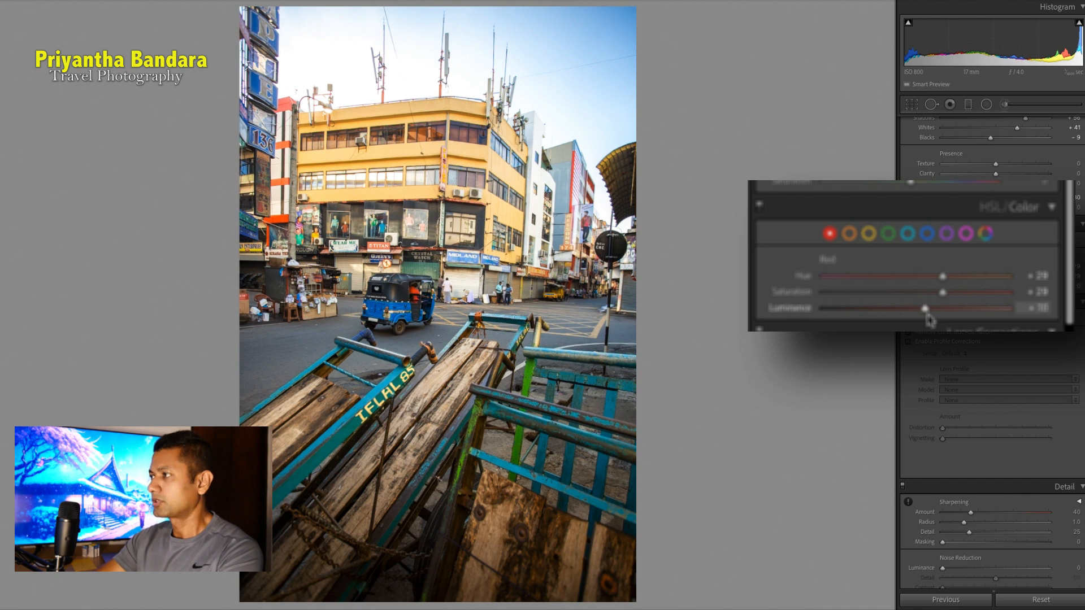
- Adjust the orange color range to Hue -55, Saturation +28 and Luminance -13
left_click(849, 233)
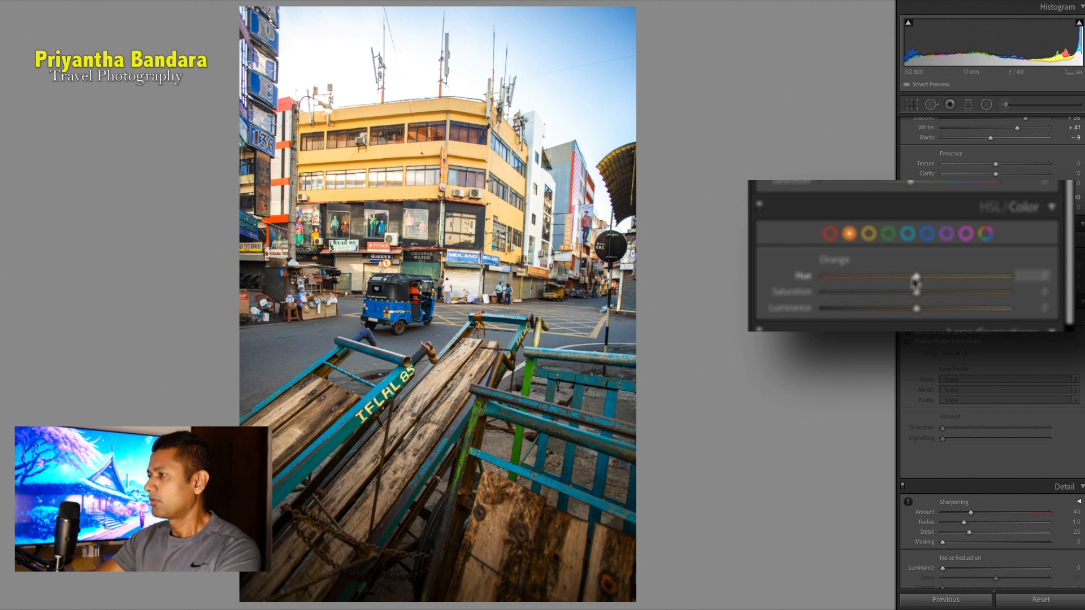
left_click_drag(915, 283, 864, 299)
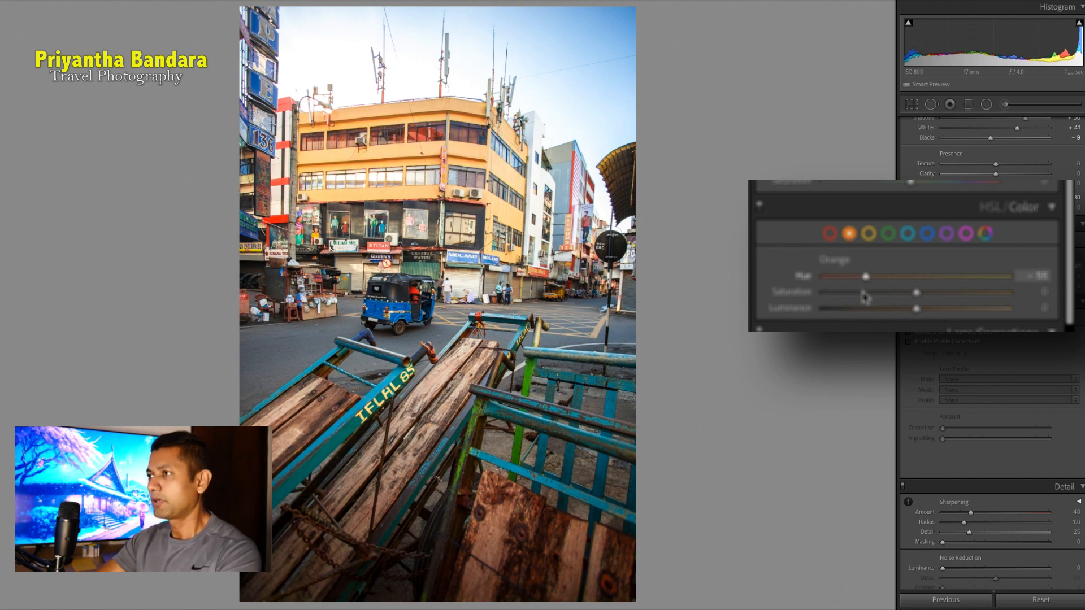
left_click(944, 300)
mouse_move(915, 308)
left_mouse_down()
mouse_move(899, 309)
mouse_move(942, 316)
mouse_move(907, 320)
left_mouse_up()
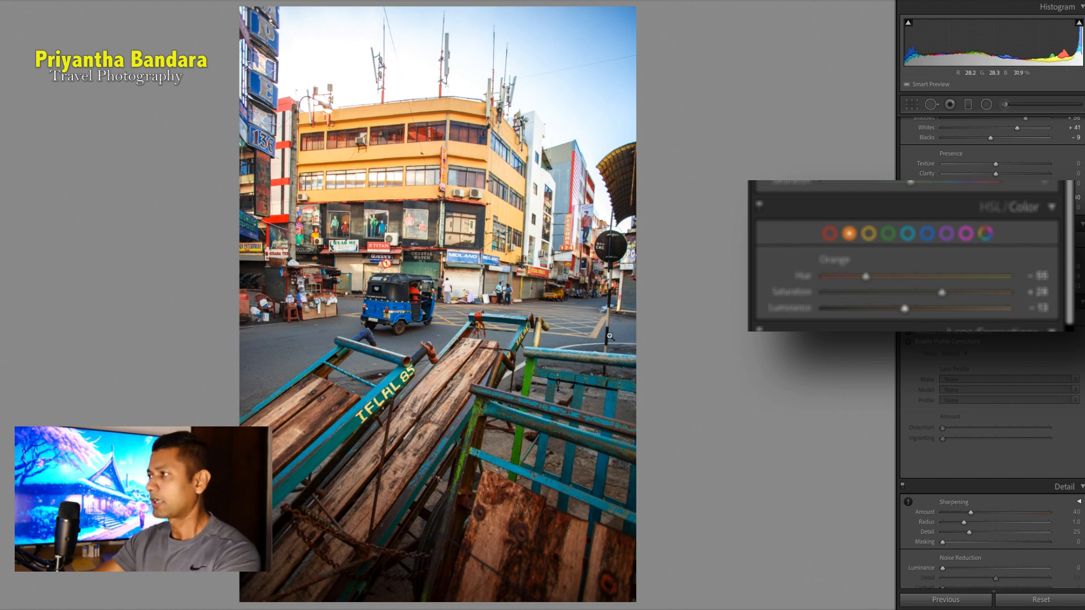
- Adjust the yellow color range to Hue -49, Saturation +28 and Luminance +8
left_click(870, 234)
left_click_drag(916, 276, 881, 293)
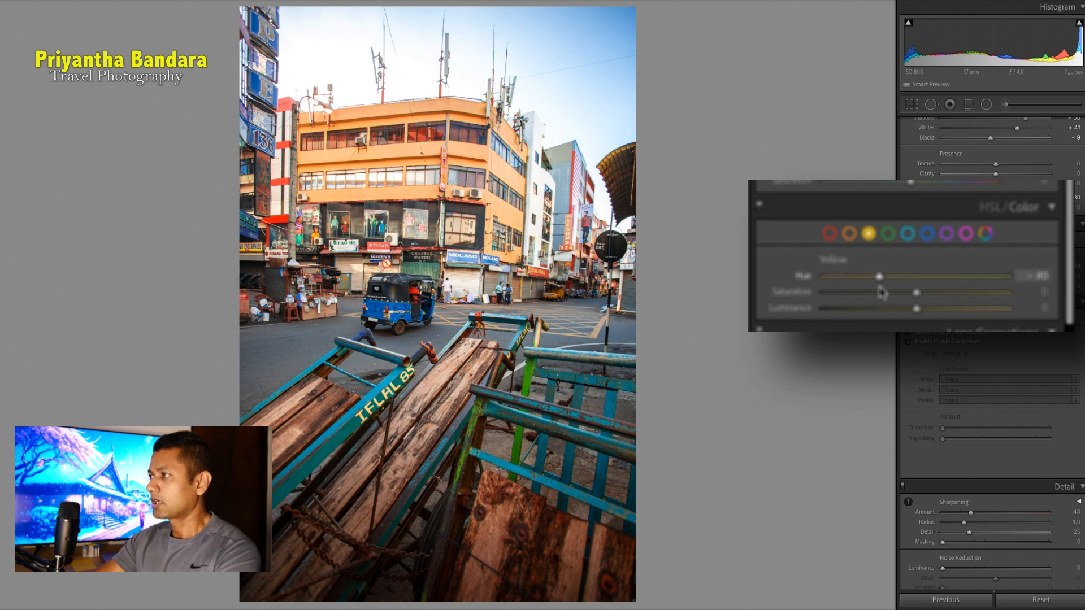
left_click_drag(880, 292, 873, 294)
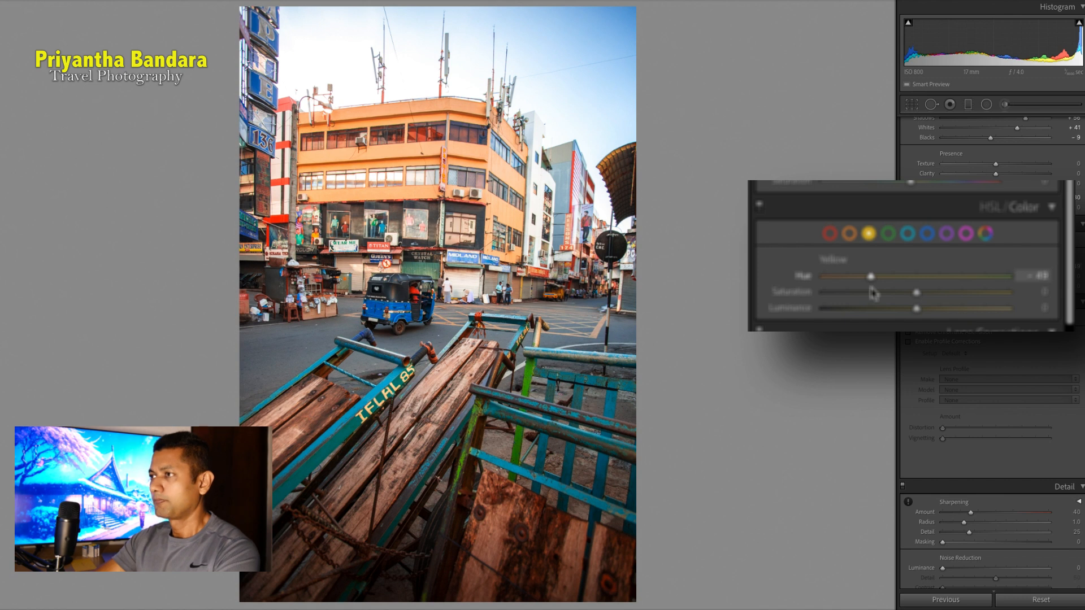
left_click_drag(917, 292, 925, 315)
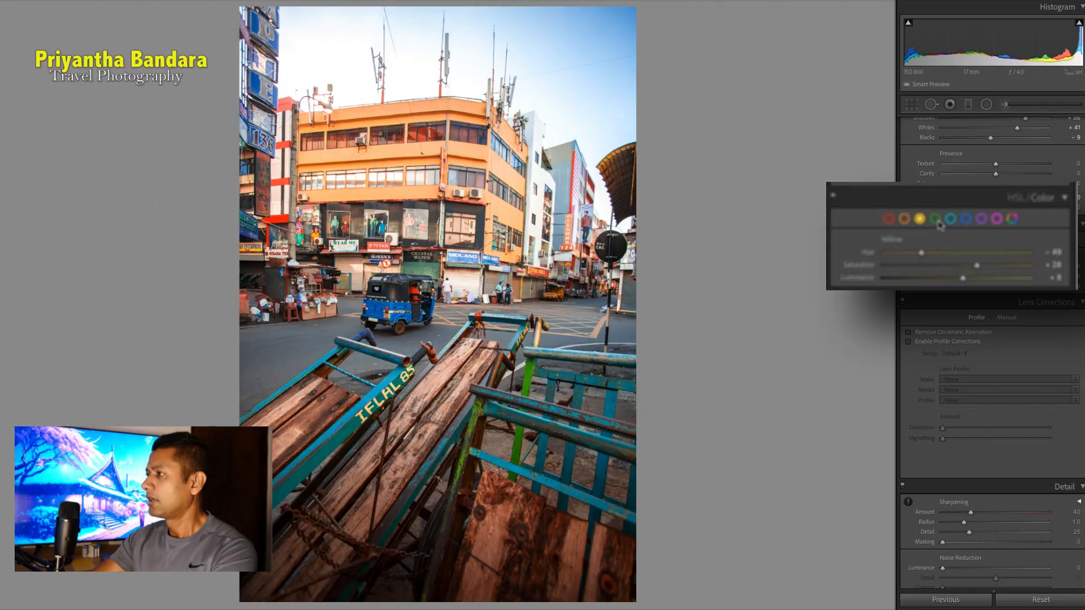
- Fully desaturate the green, aqua, blue, purple and magenta color ranges by setting each Saturation to -100
left_click(937, 222)
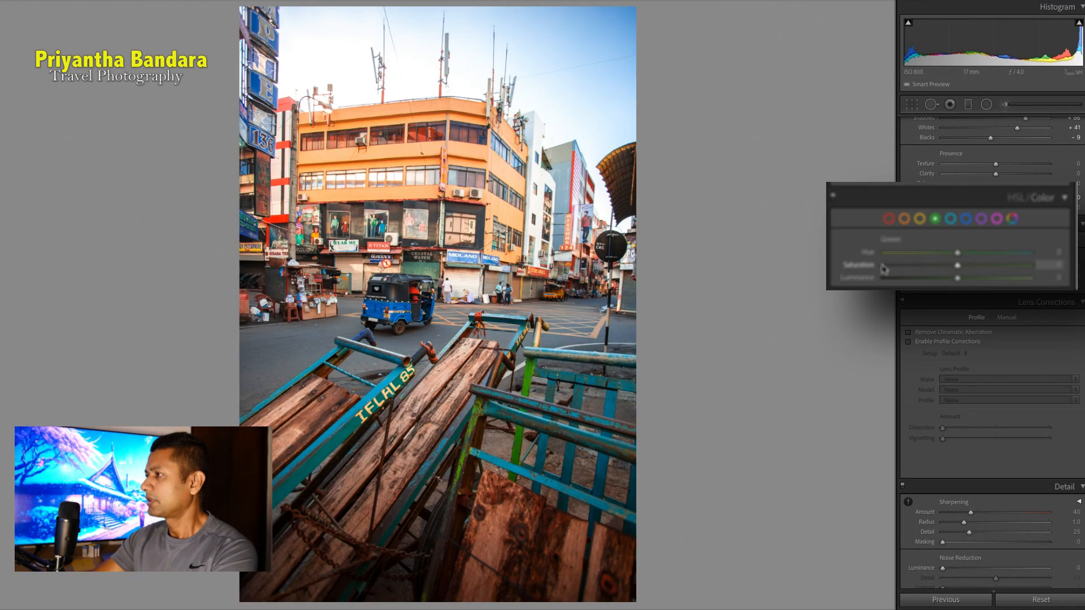
left_click(951, 220)
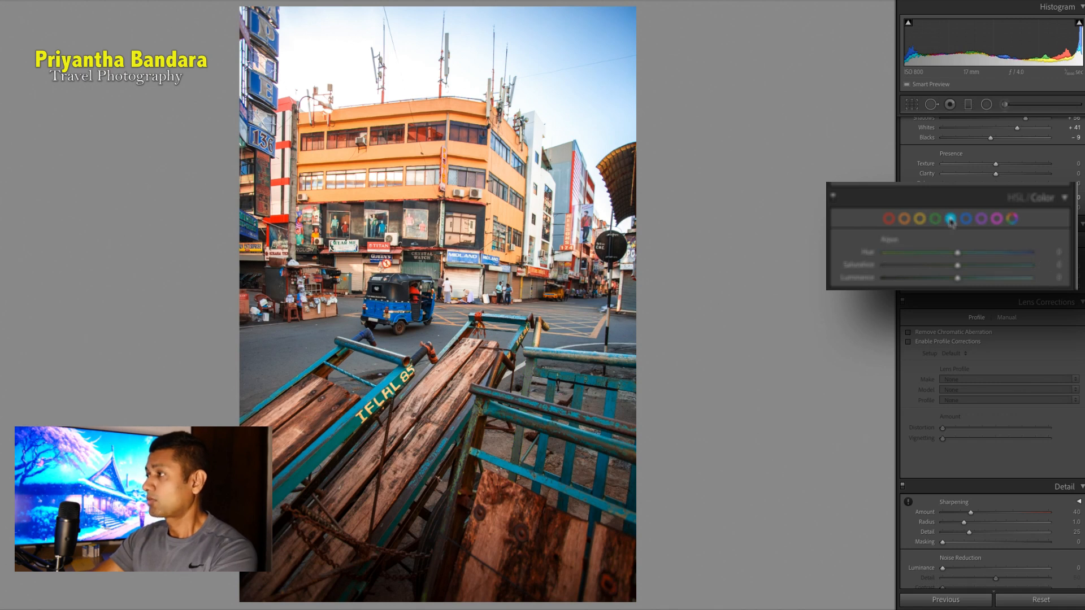
left_click(883, 270)
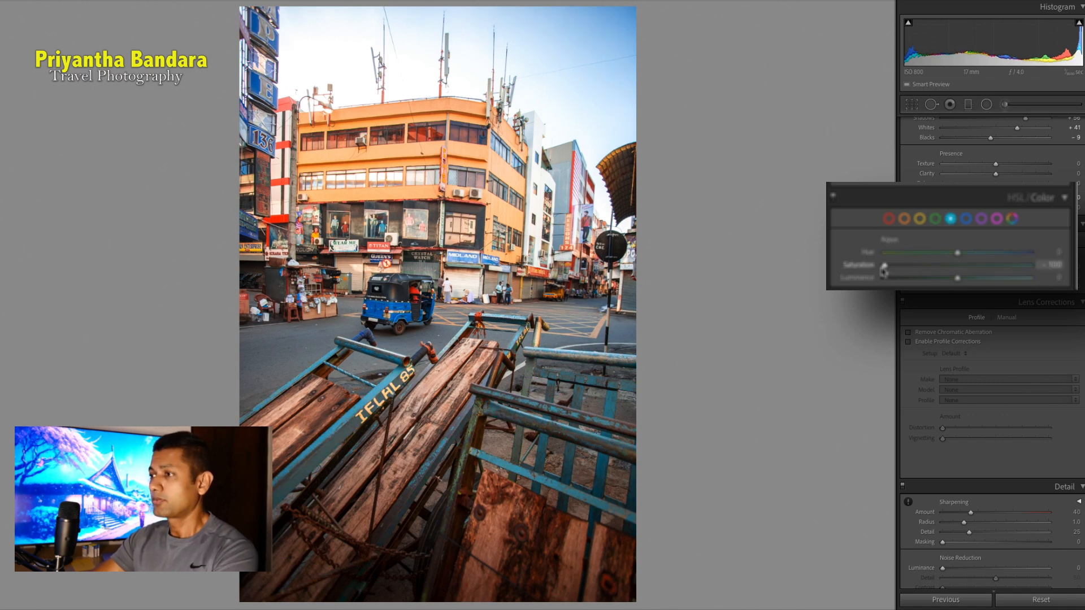
left_click(966, 221)
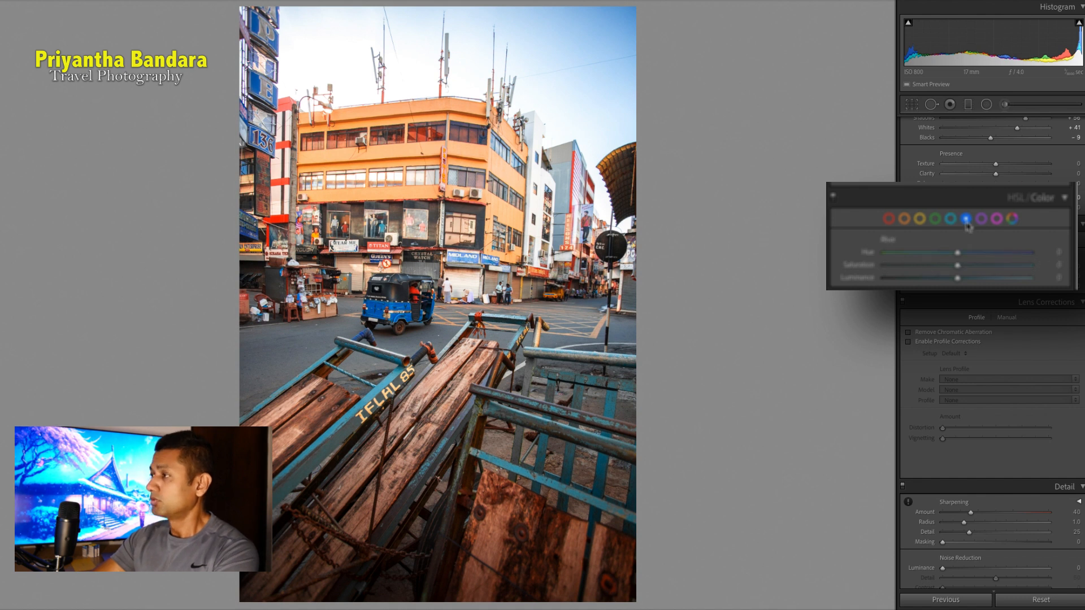
left_click(884, 266)
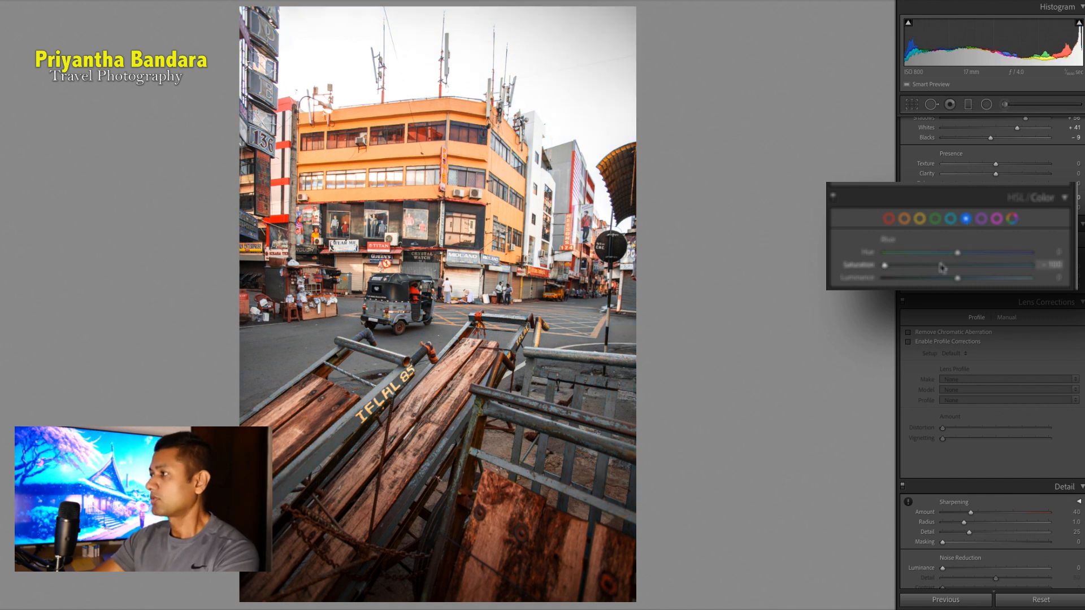
left_click(981, 222)
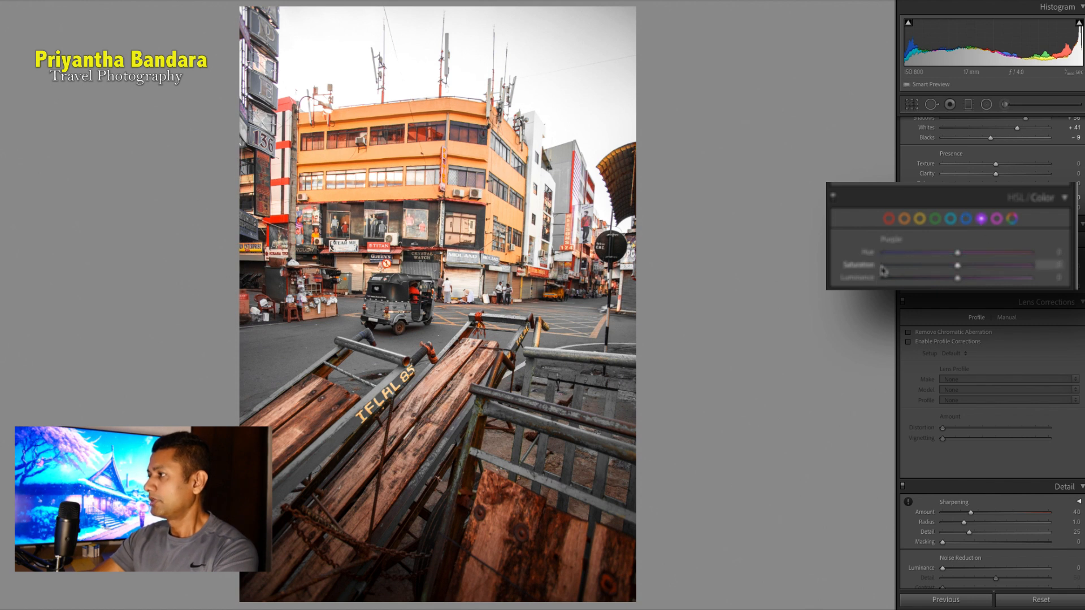
left_click(997, 220)
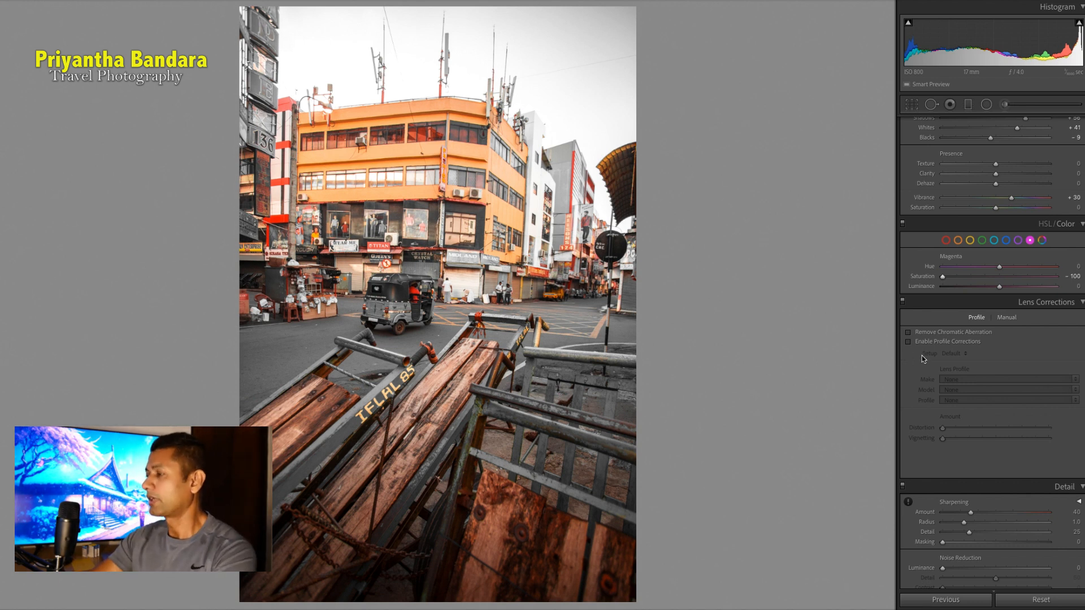
- Shape the main point tone curve into a faded S-curve with points at 193/205 and 66/50, raising the black point to 0/23
scroll(921, 355, "down", 10)
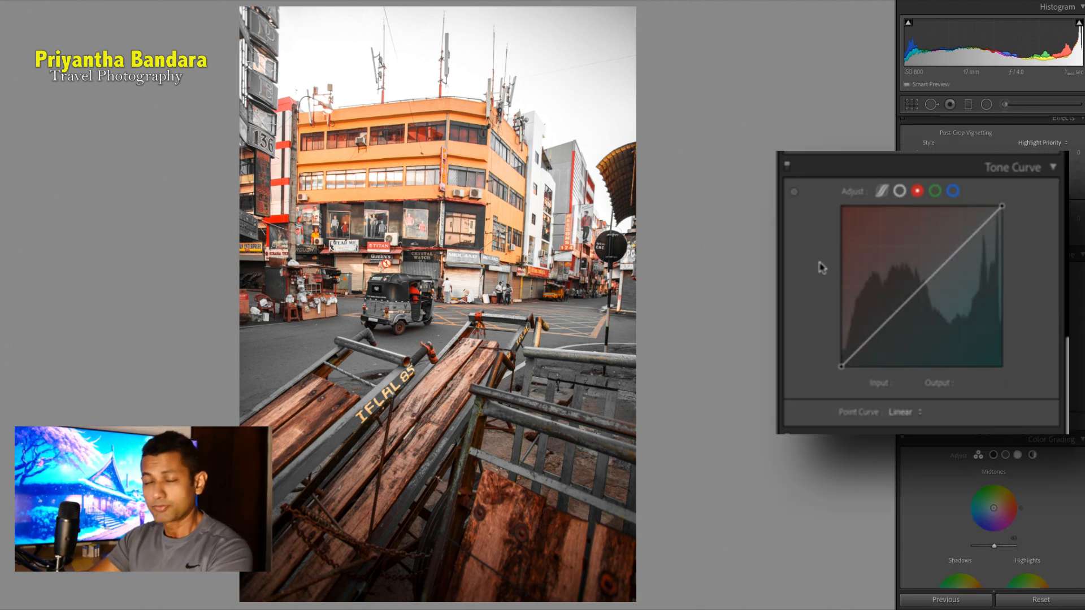
left_click(978, 271)
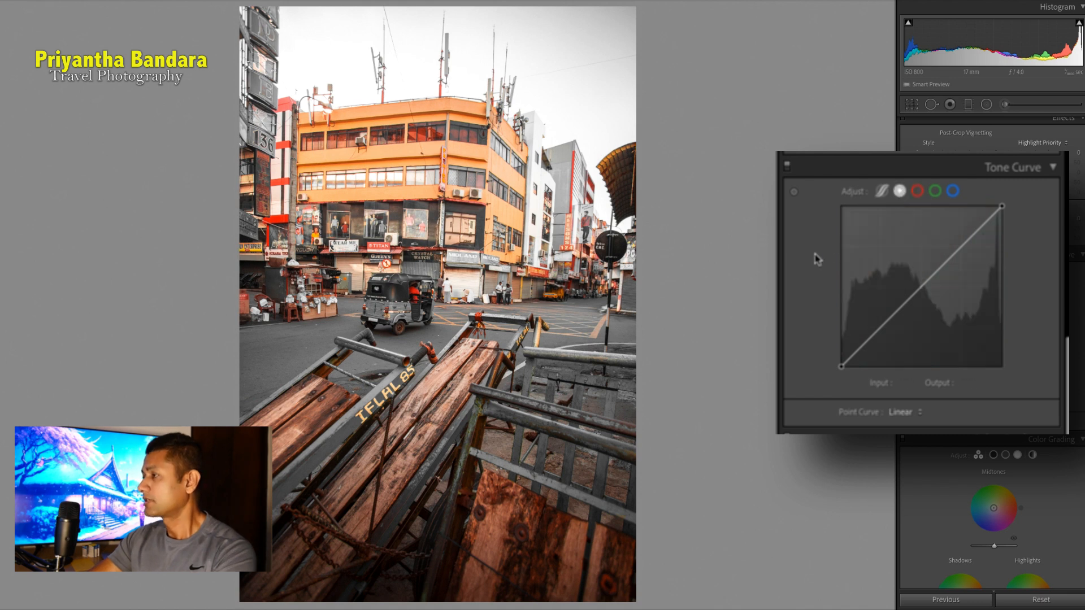
left_click(969, 239)
left_click(879, 332)
left_click_drag(967, 241, 964, 238)
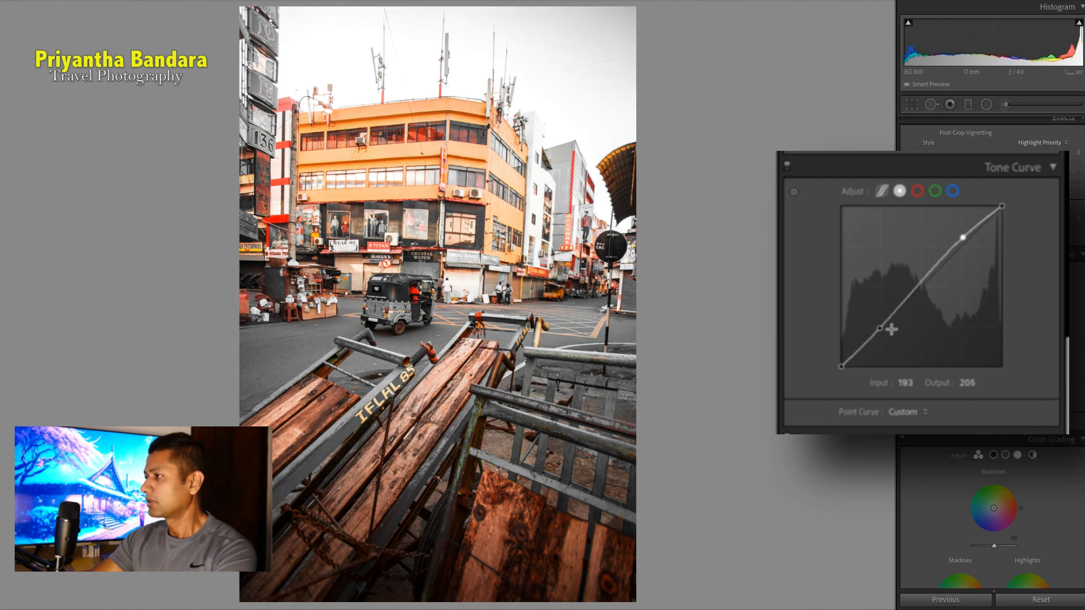
left_click_drag(880, 329, 884, 341)
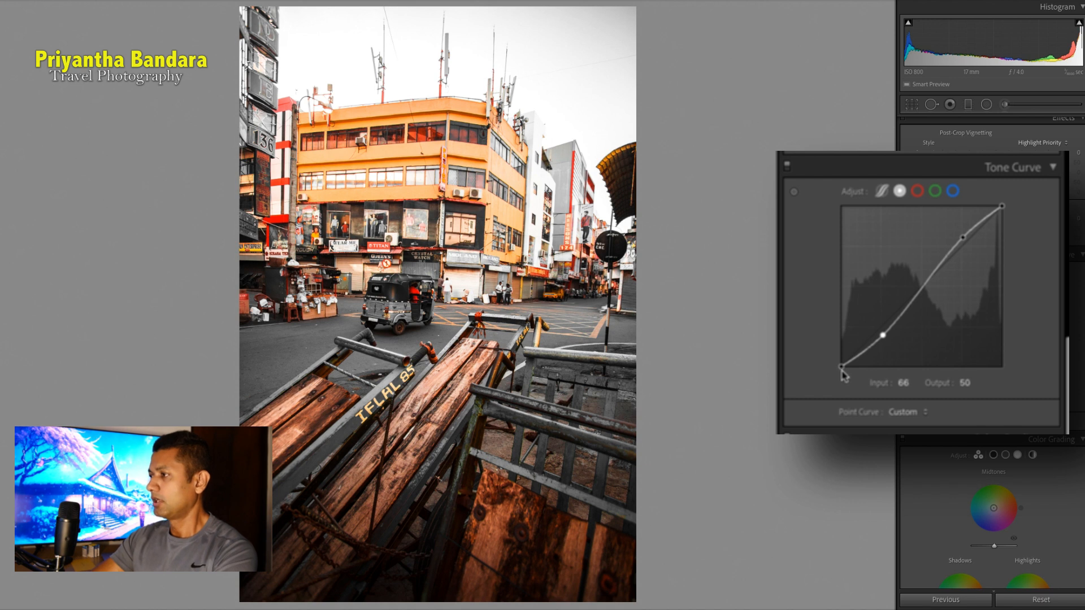
left_click_drag(841, 367, 839, 353)
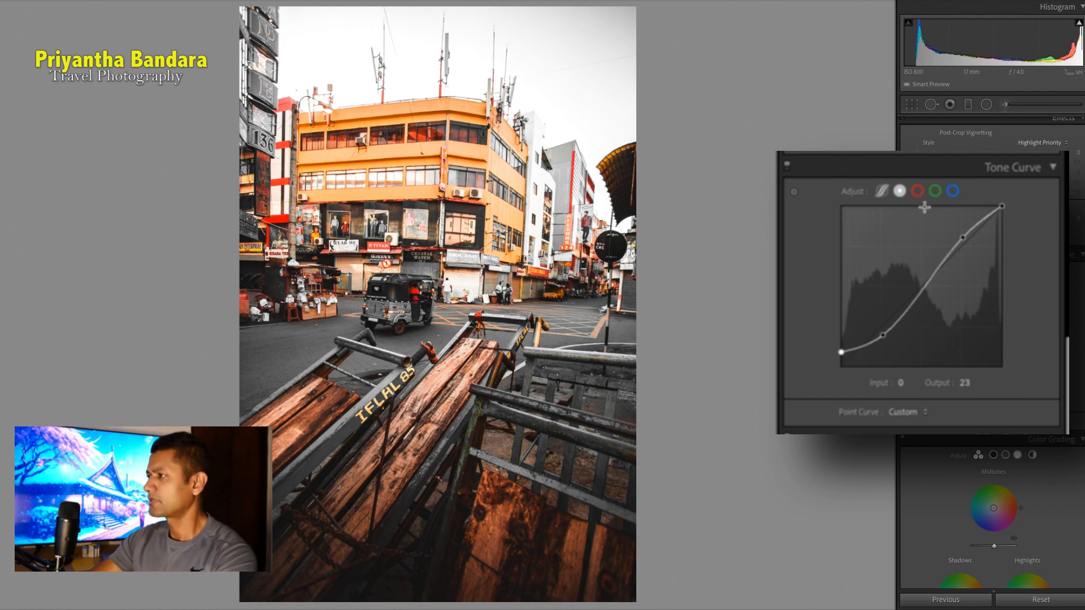
- Shape the red channel's tone curve into an S-curve with points at 180/203 and 80/61
left_click(917, 192)
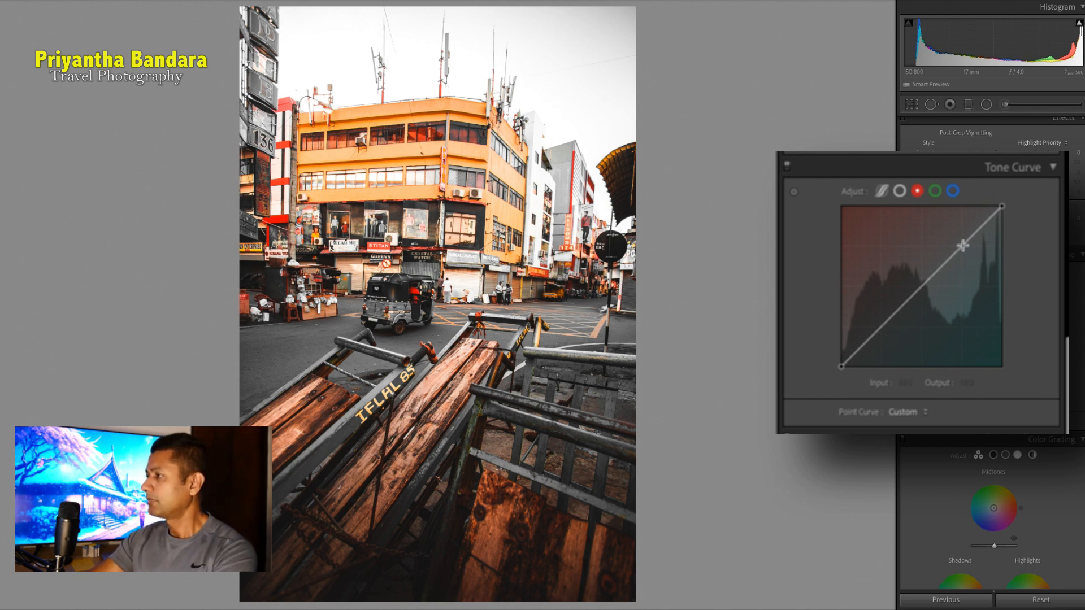
left_click_drag(964, 251, 955, 239)
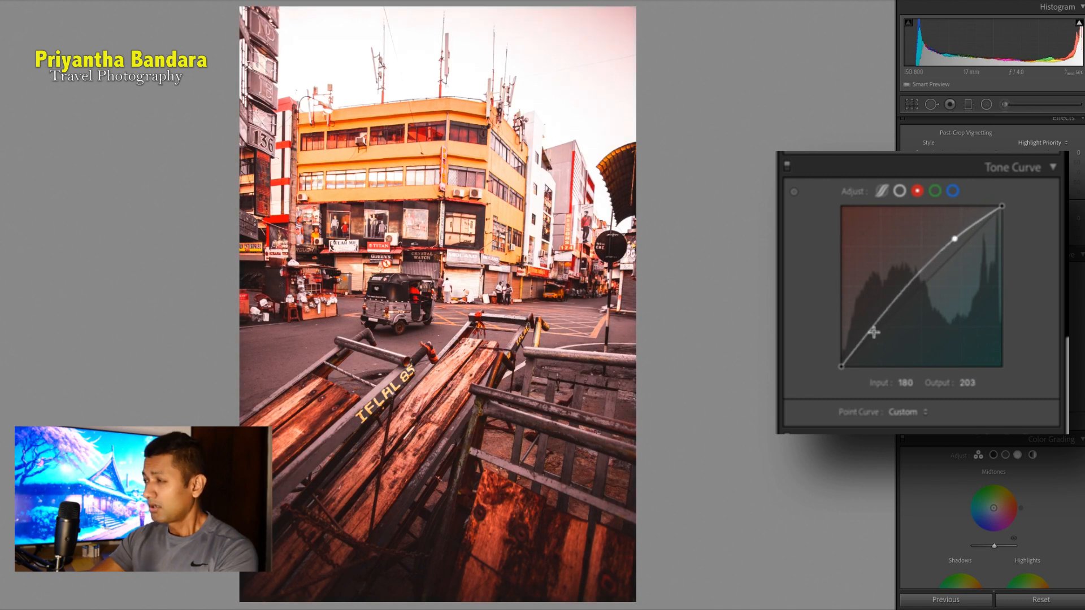
left_click_drag(877, 324, 891, 331)
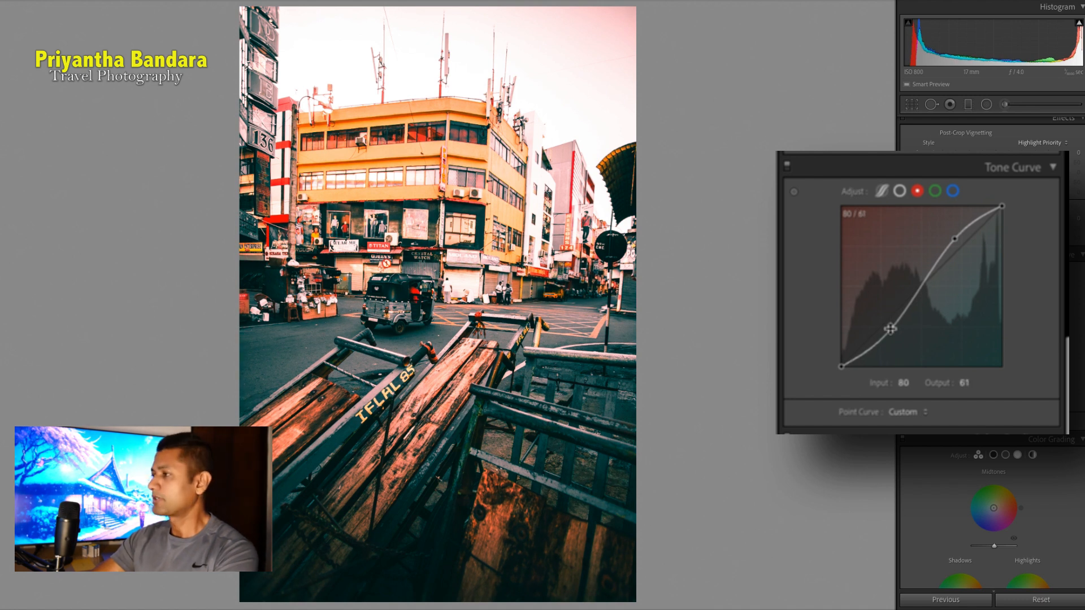
- Add a slight dark post-crop vignette with the Highlight Priority style
scroll(926, 326, "down", 3)
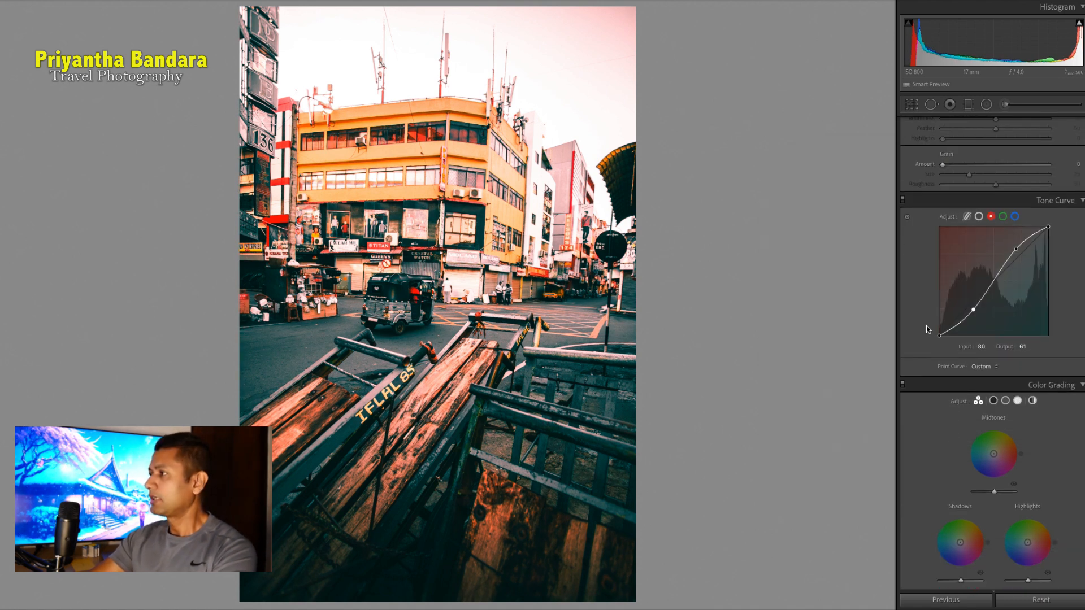
scroll(927, 325, "down", 10)
scroll(927, 325, "up", 15)
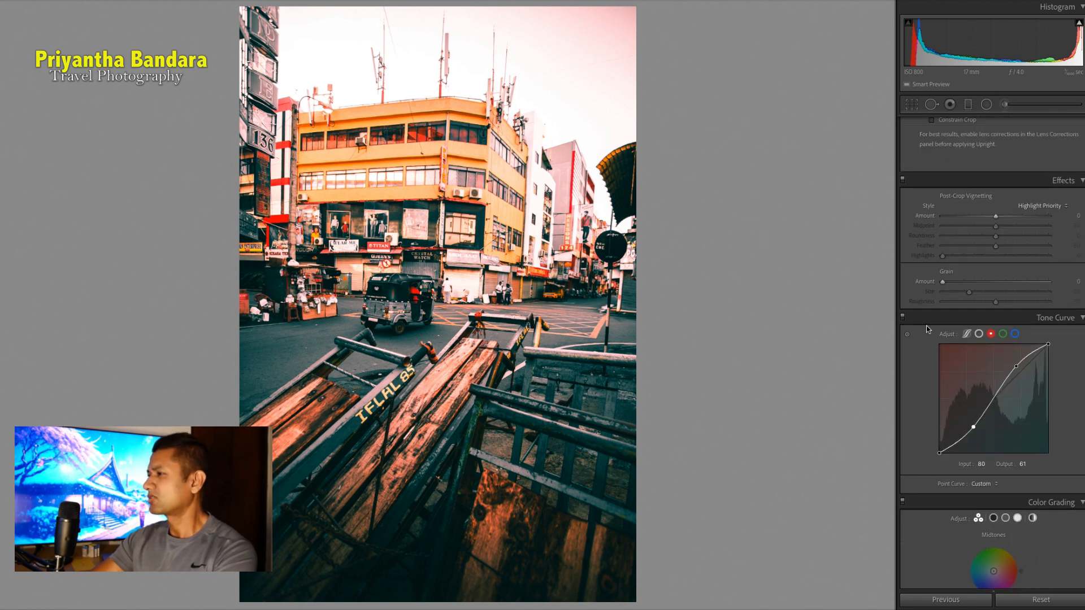
scroll(927, 325, "up", 5)
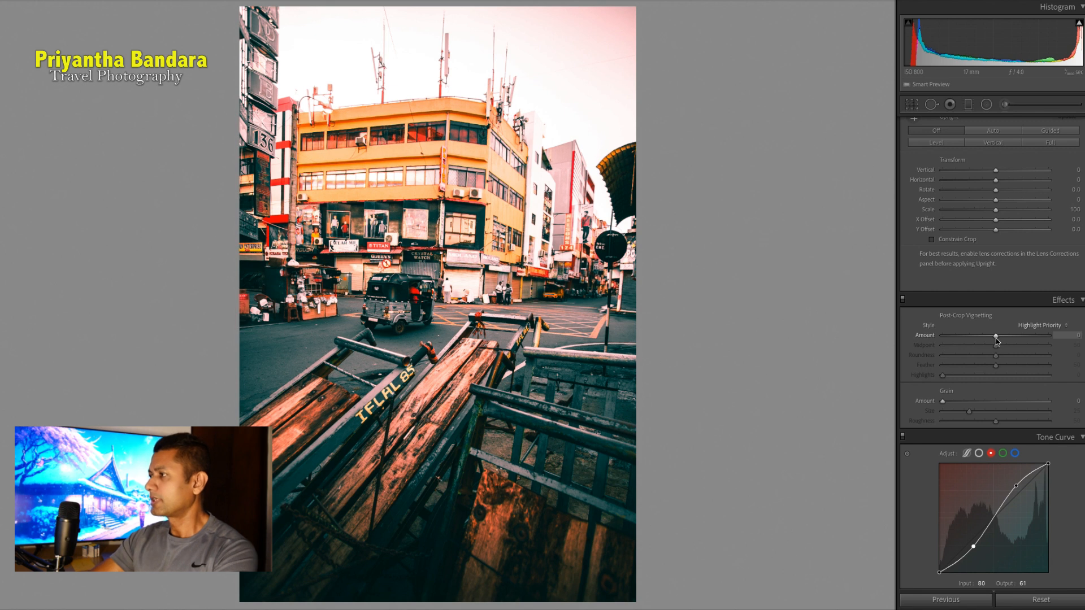
left_click_drag(996, 336, 989, 340)
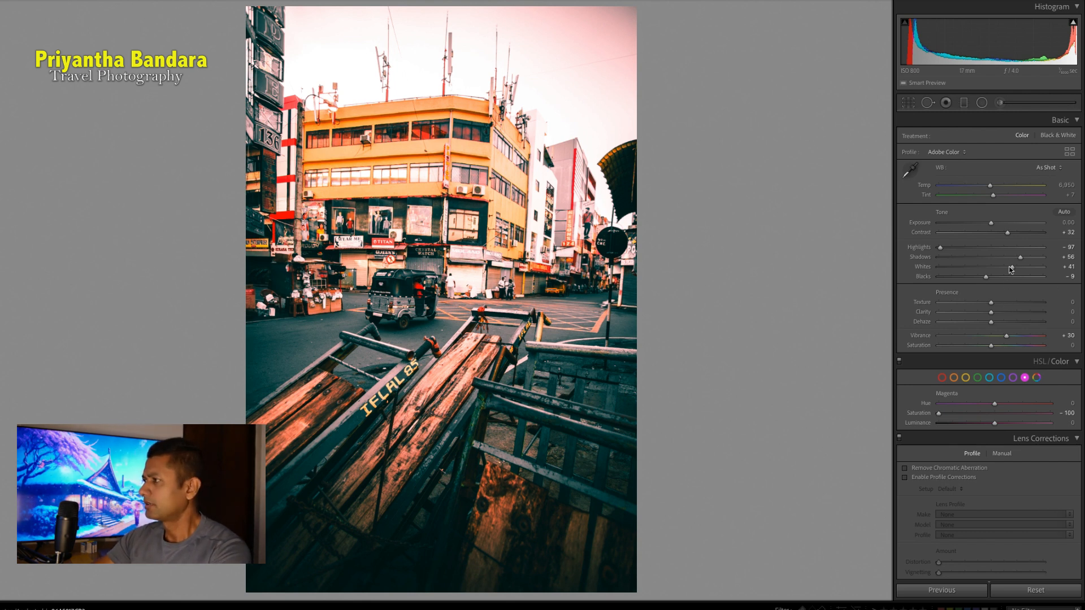
- Refine the photo's basic tone by setting Shadows to +66, Exposure to -0.15 and Blacks to +3
left_click_drag(1021, 258, 1025, 261)
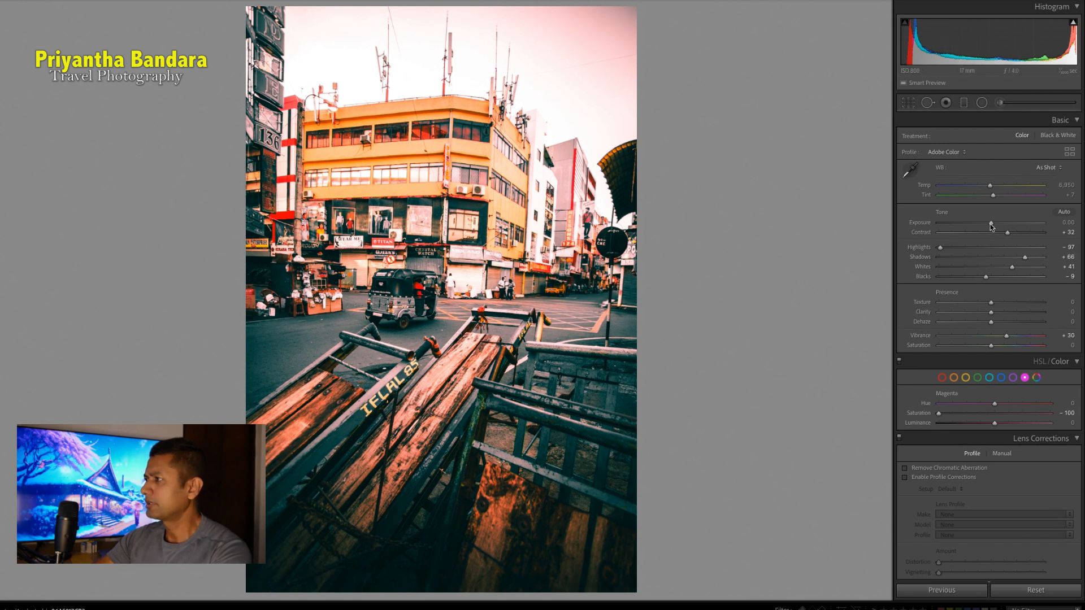
left_click_drag(990, 224, 989, 222)
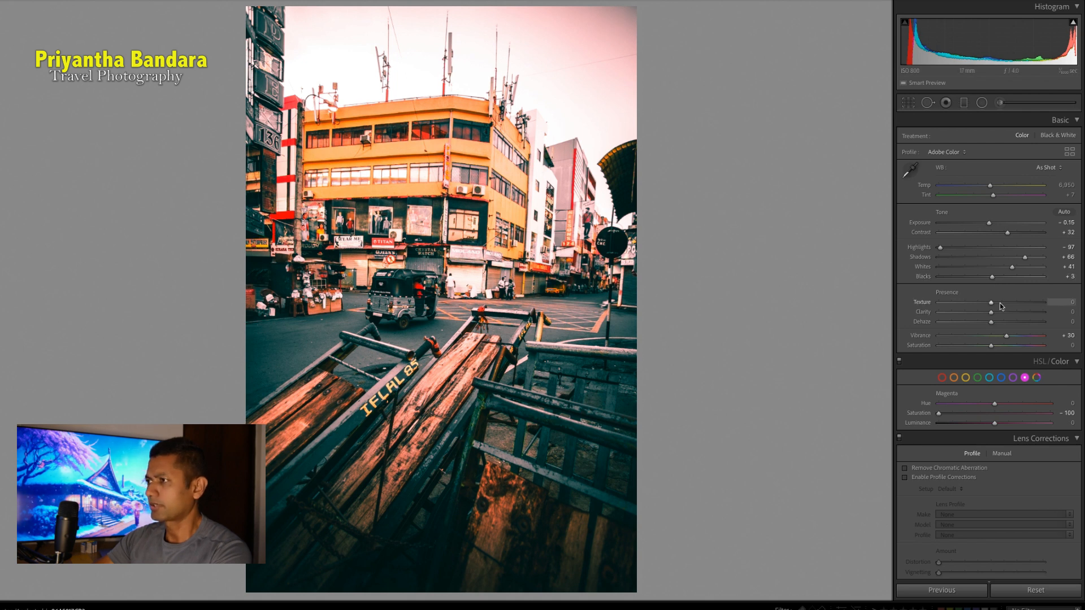
key("e")
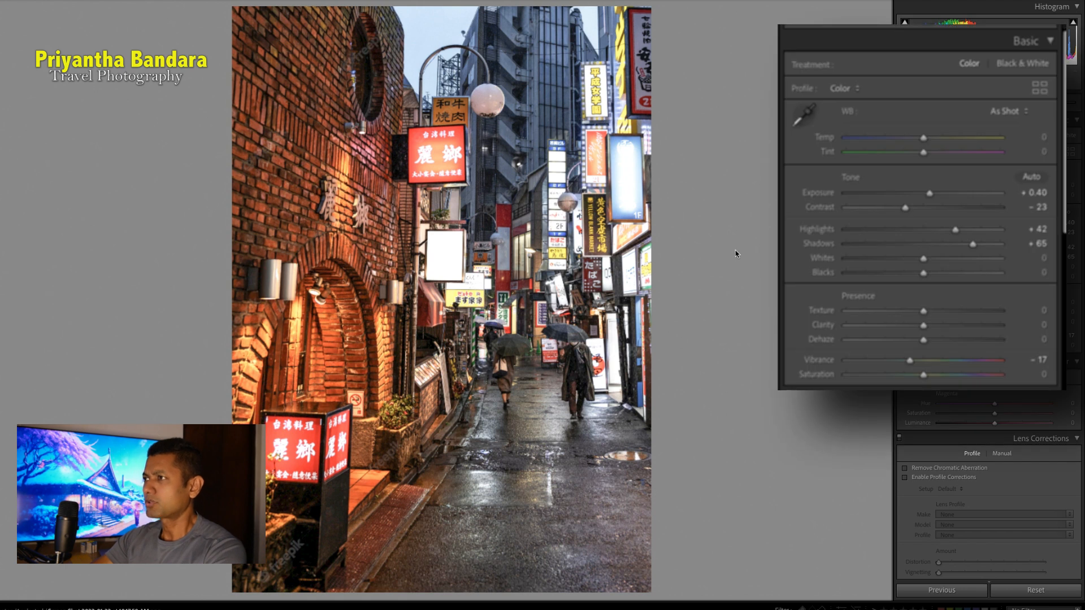
- Refine the alley photo's basic adjustments by setting Exposure to +0.20, Shadows to +27, Highlights to +32 and Vibrance to -8
left_click_drag(929, 196, 927, 201)
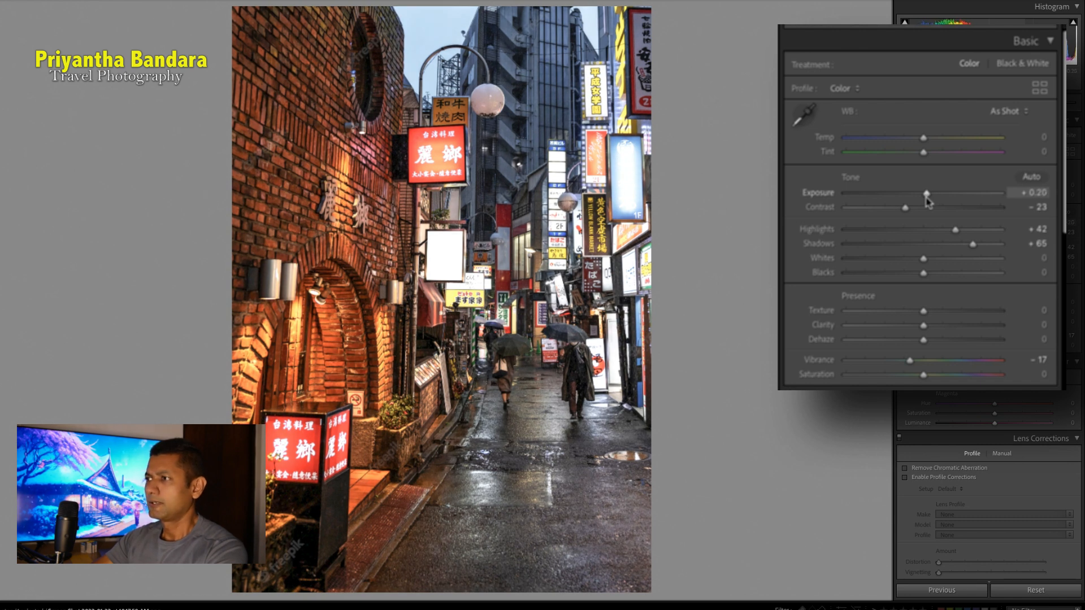
left_click_drag(927, 246, 950, 250)
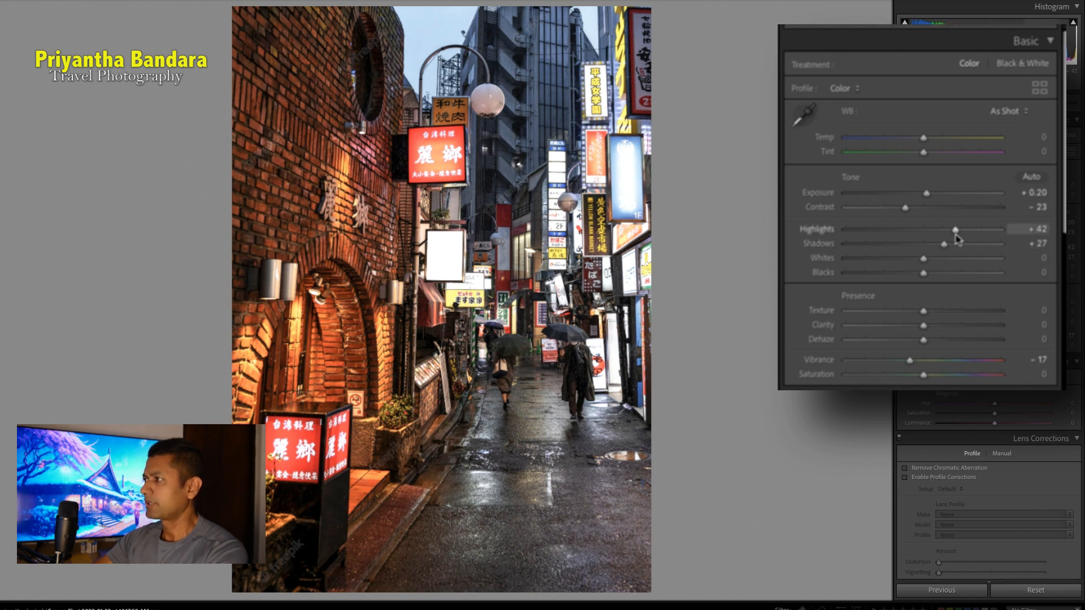
mouse_move(954, 232)
left_mouse_down()
mouse_move(939, 236)
mouse_move(949, 237)
left_mouse_up()
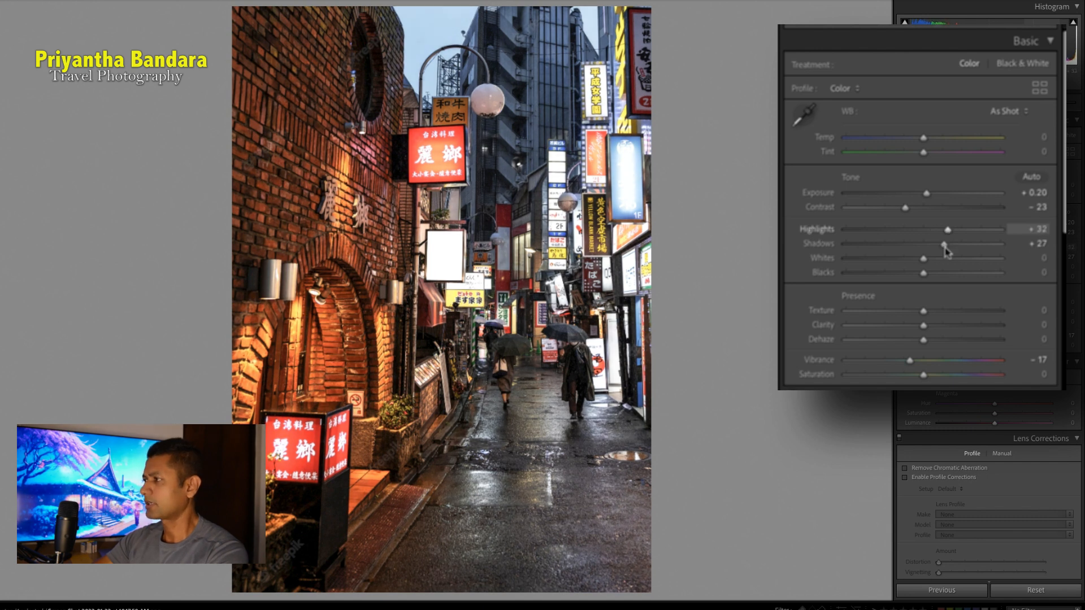
mouse_move(910, 361)
left_mouse_down()
mouse_move(931, 371)
mouse_move(918, 374)
left_mouse_up()
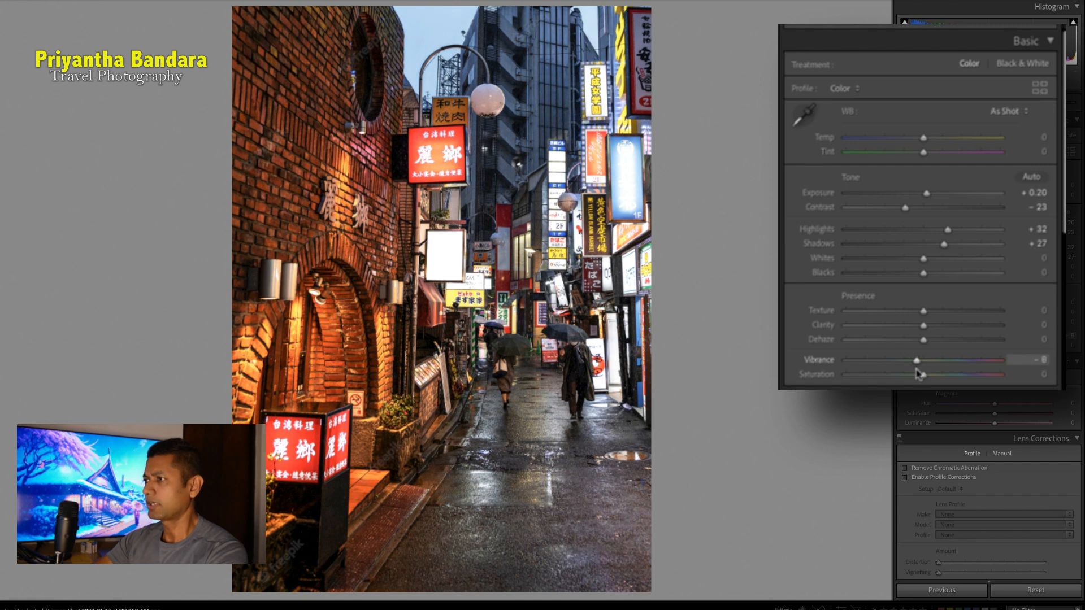
- In the HSL color adjustments, set the red hue to about +35 and orange to Hue +26, Saturation +27 and Luminance -27
scroll(999, 260, "down", 1)
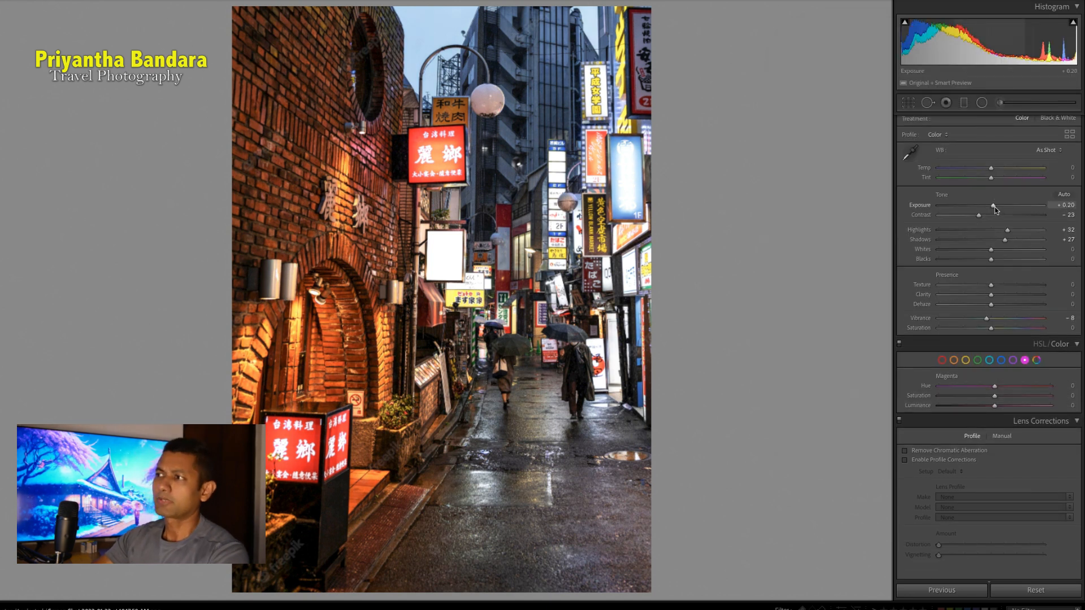
scroll(999, 260, "down", 5)
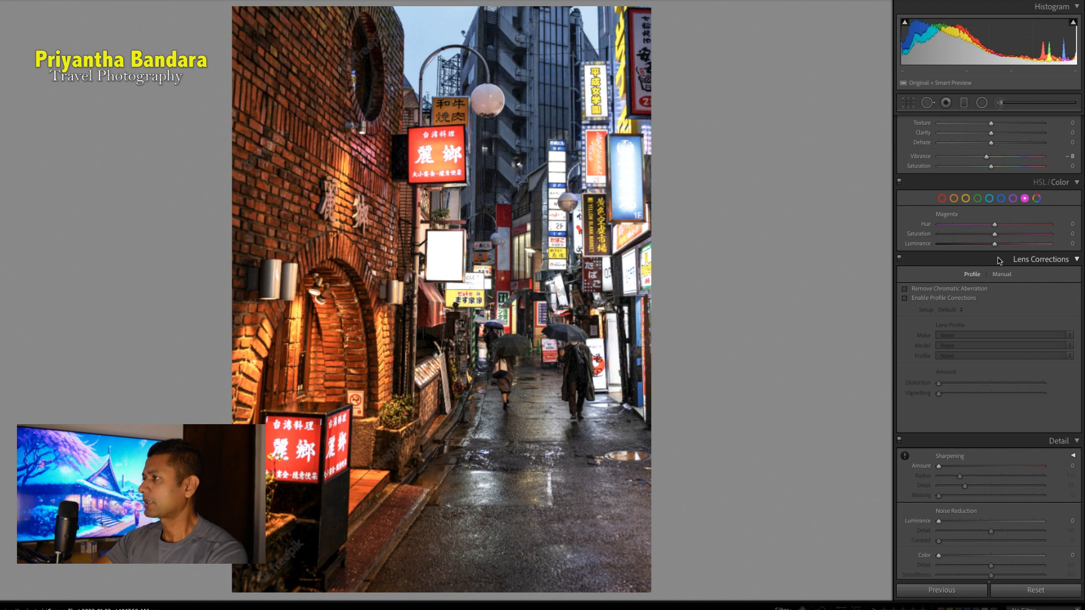
left_click(941, 198)
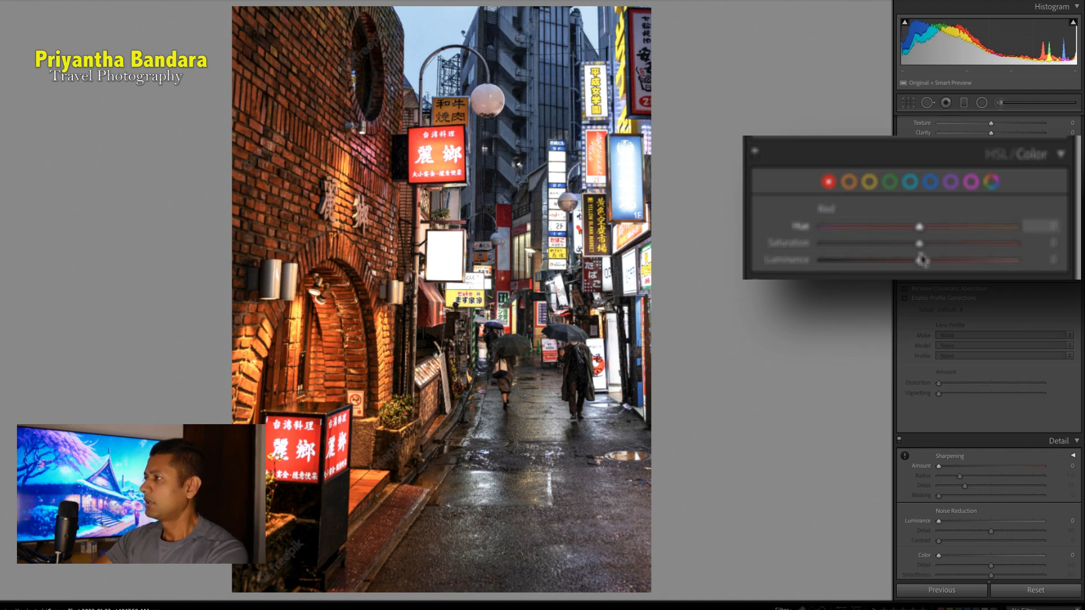
left_click_drag(921, 232, 953, 247)
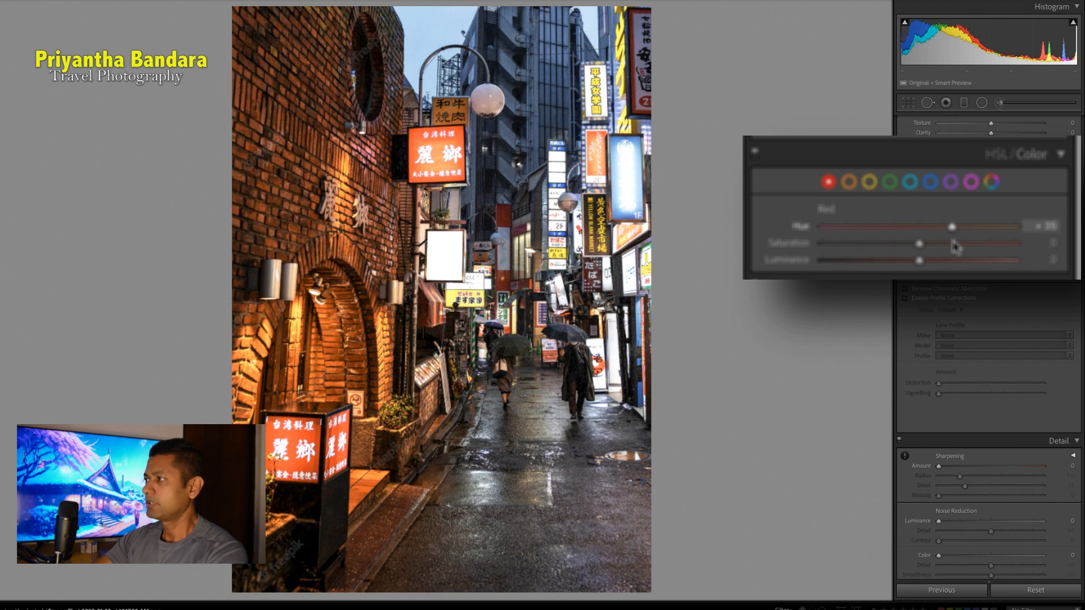
left_click(849, 181)
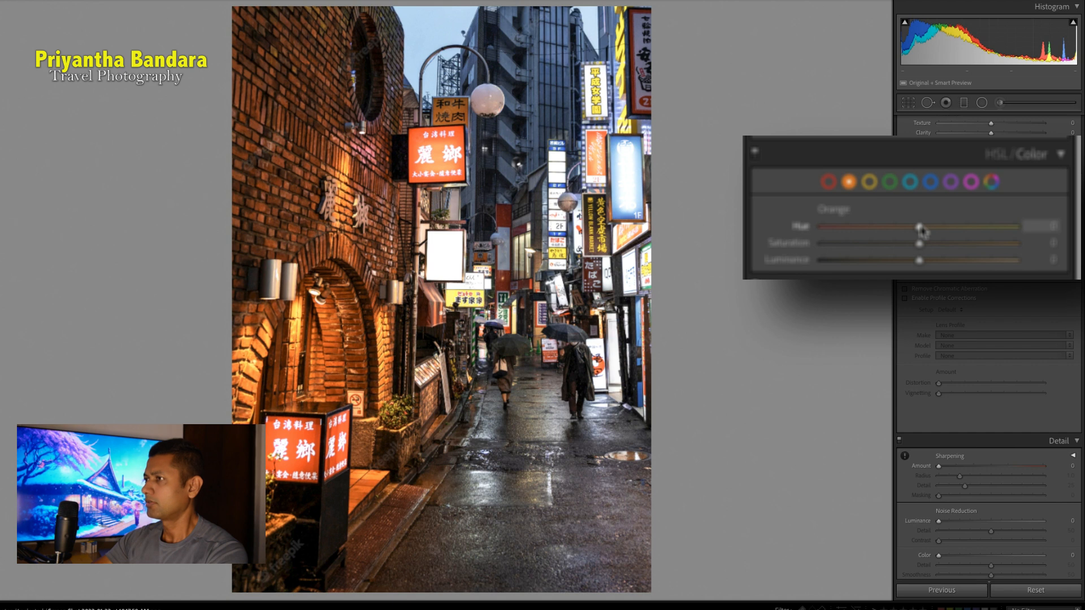
left_click_drag(919, 232, 889, 275)
left_click(946, 247)
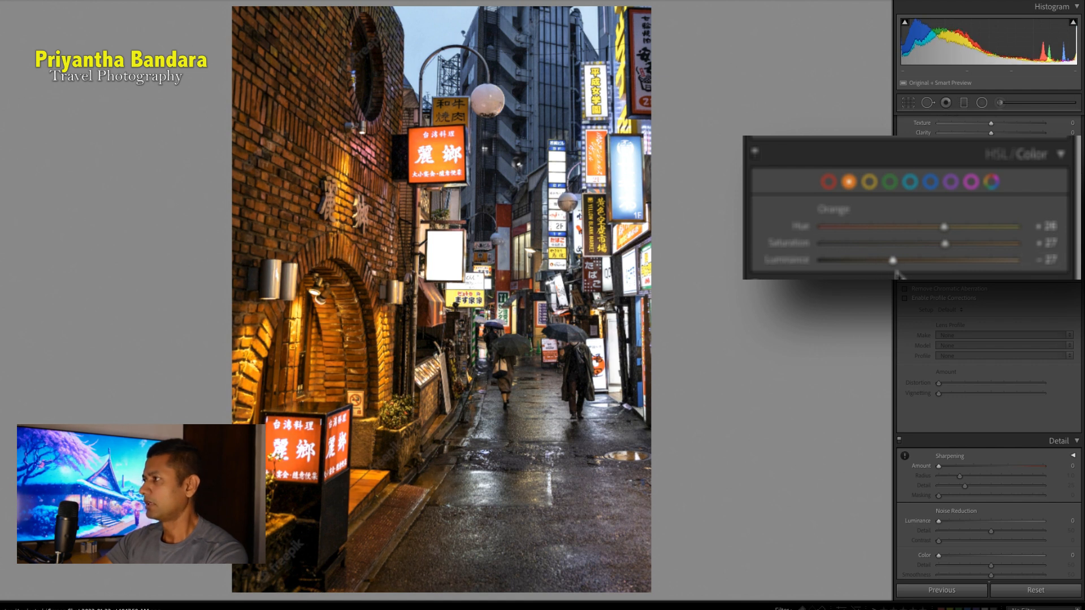
- Set the yellow color range to Hue -72, Saturation +25 and Luminance -19
left_click(869, 182)
left_click_drag(920, 226, 853, 249)
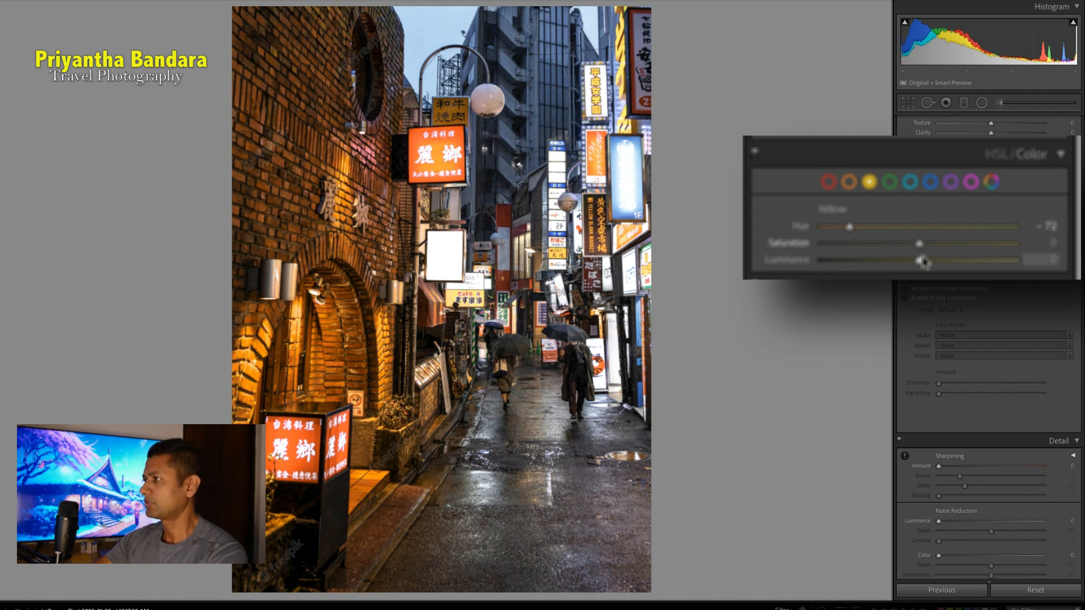
left_click(941, 246)
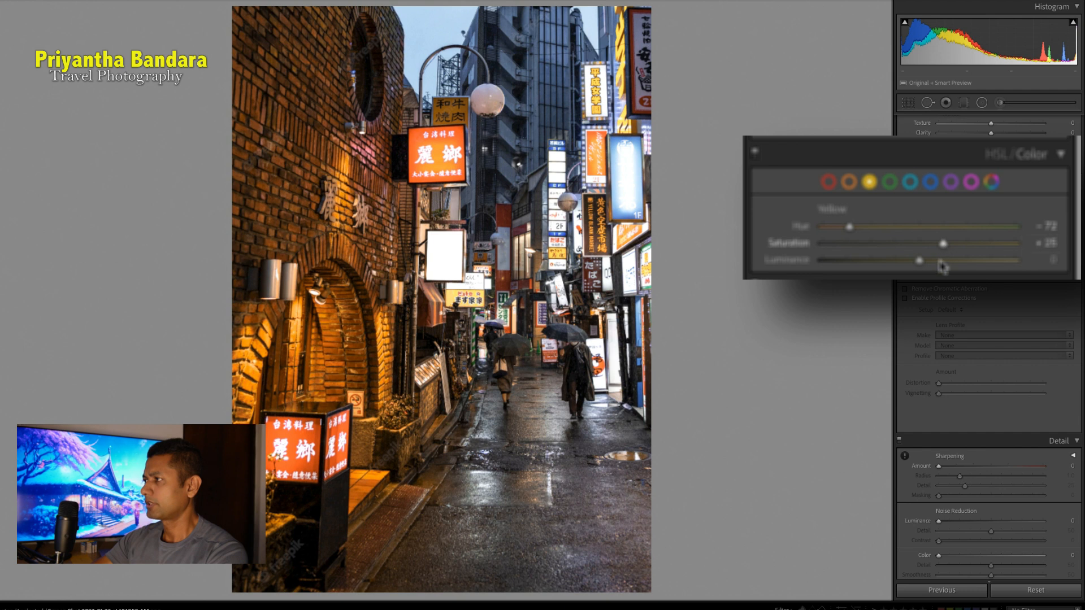
left_click_drag(919, 261, 901, 262)
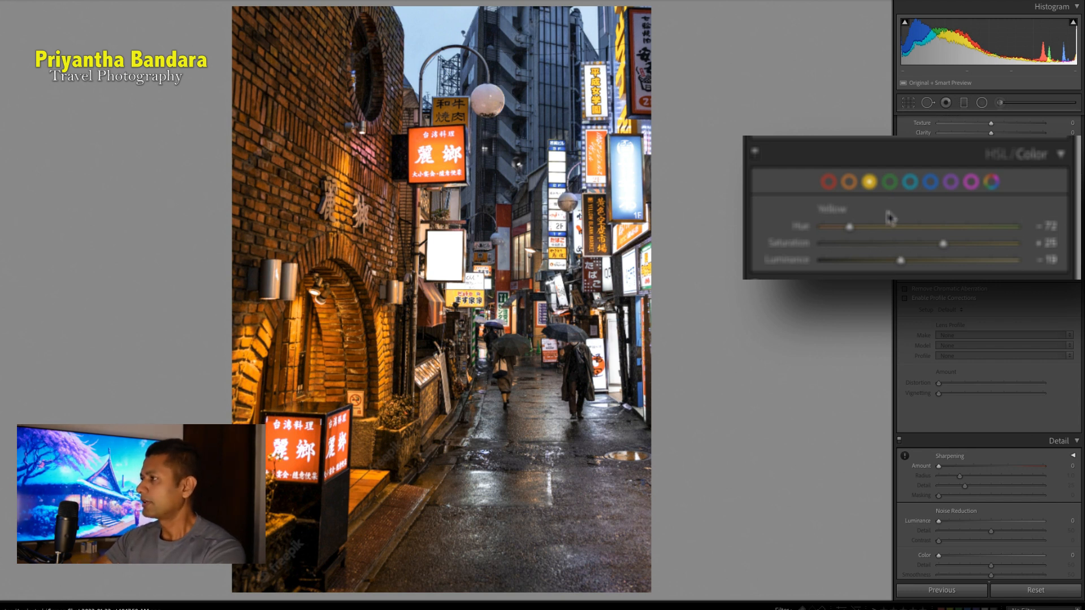
- Fully desaturate the green, aqua, blue, purple and magenta color ranges by setting each Saturation to -100
left_click(890, 185)
left_click(819, 244)
left_click(910, 186)
left_click(821, 244)
left_click(931, 186)
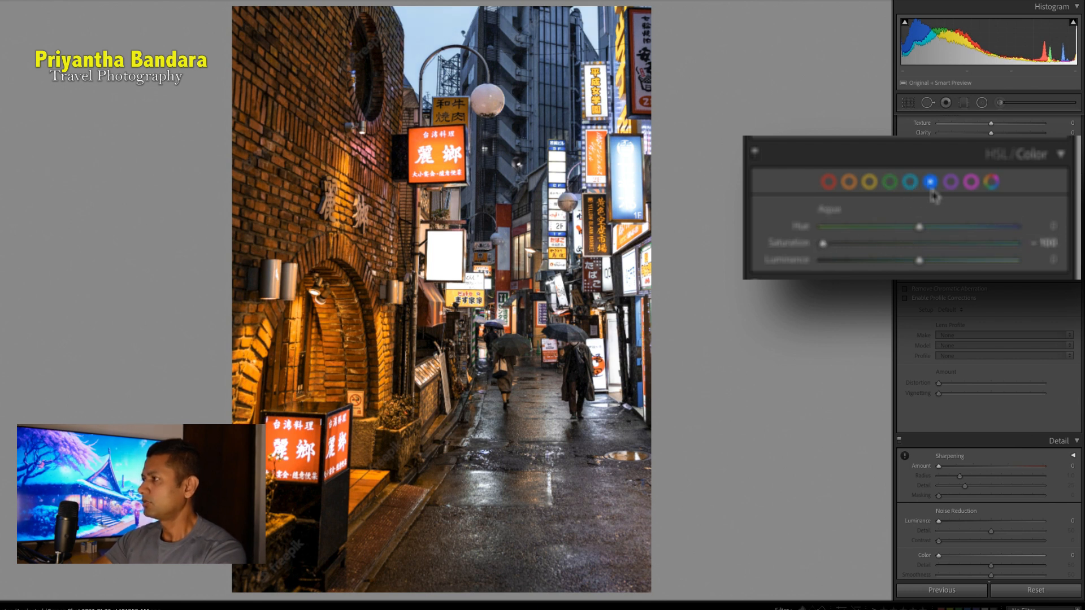
left_click(820, 244)
left_click(951, 182)
left_click(821, 244)
left_click(970, 182)
left_click(821, 244)
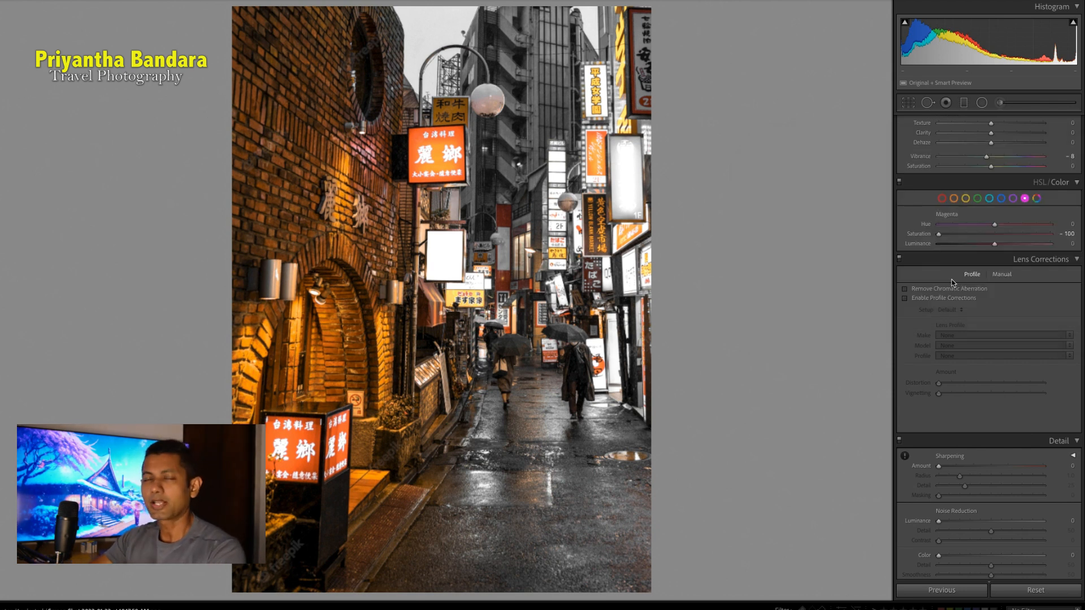
- Shape the main point tone curve into a faded S-curve with points at 194/208 and 66/55, raising the black point to 0/24
scroll(984, 312, "down", 5)
scroll(984, 311, "down", 10)
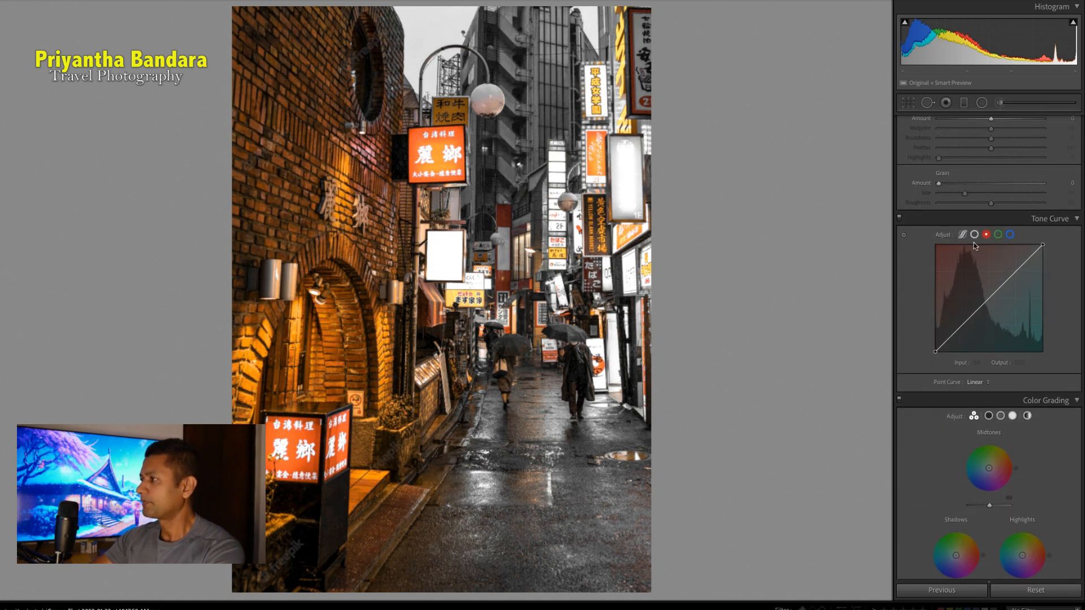
left_click(974, 233)
left_click_drag(964, 229, 960, 224)
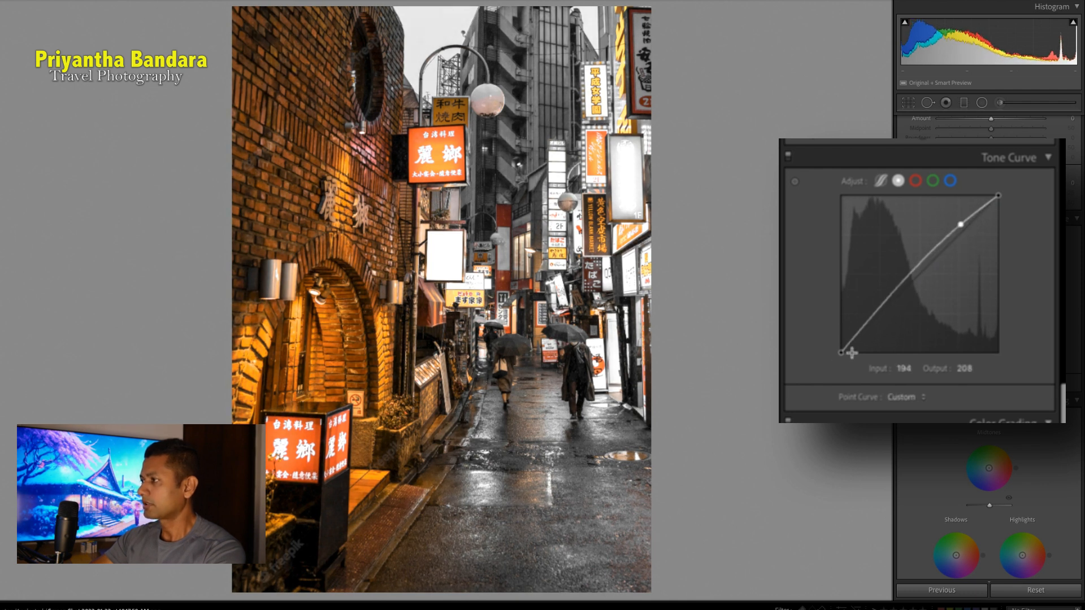
left_click_drag(880, 314, 884, 325)
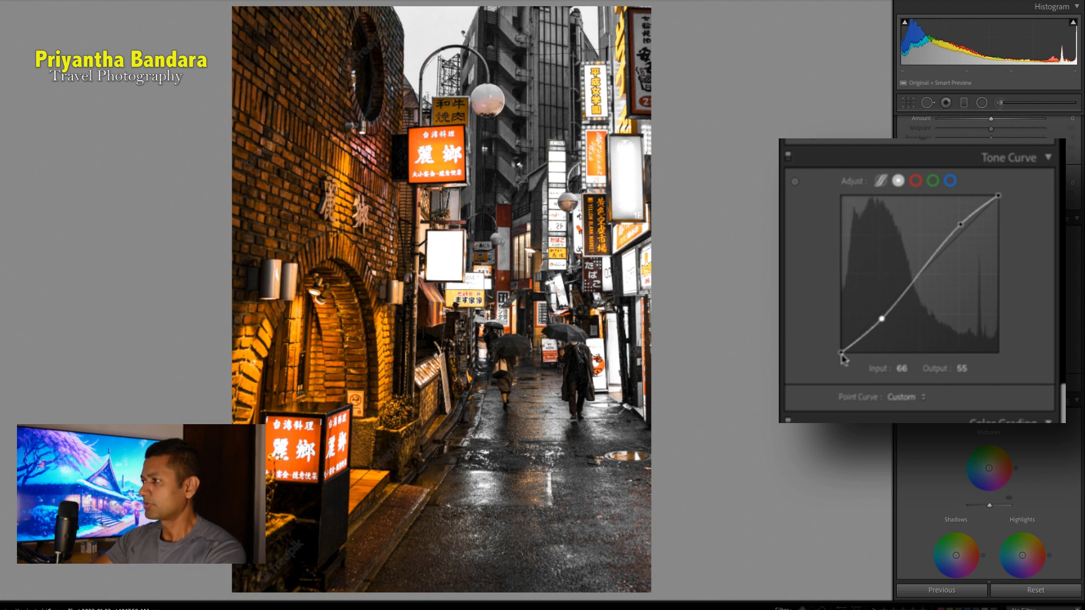
left_click_drag(841, 355, 839, 343)
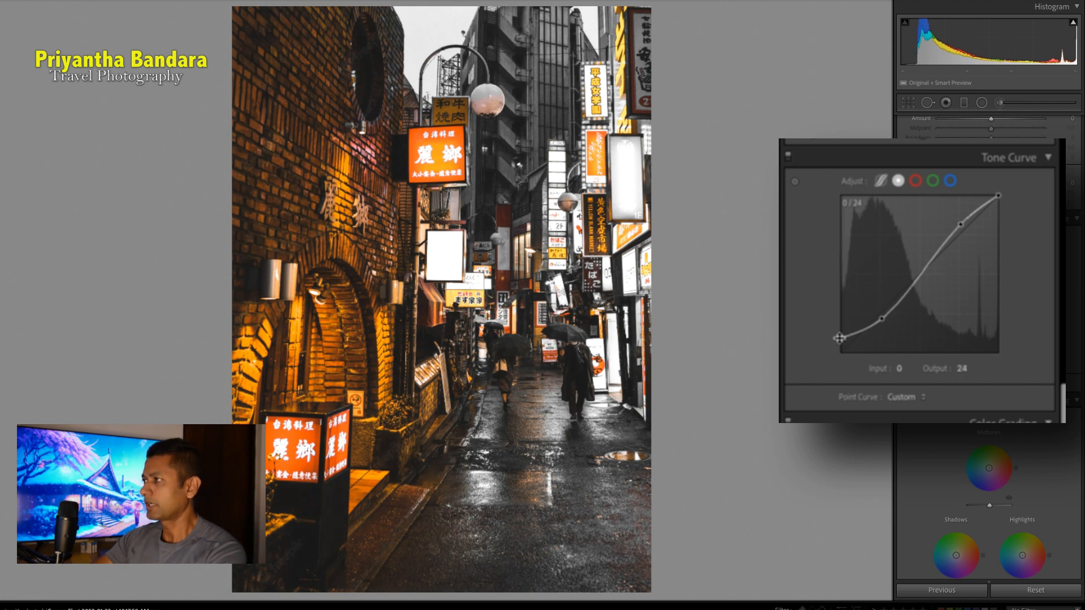
- Shape the red channel's tone curve into an S-curve with points at 195/212 and 68/47
left_click(916, 181)
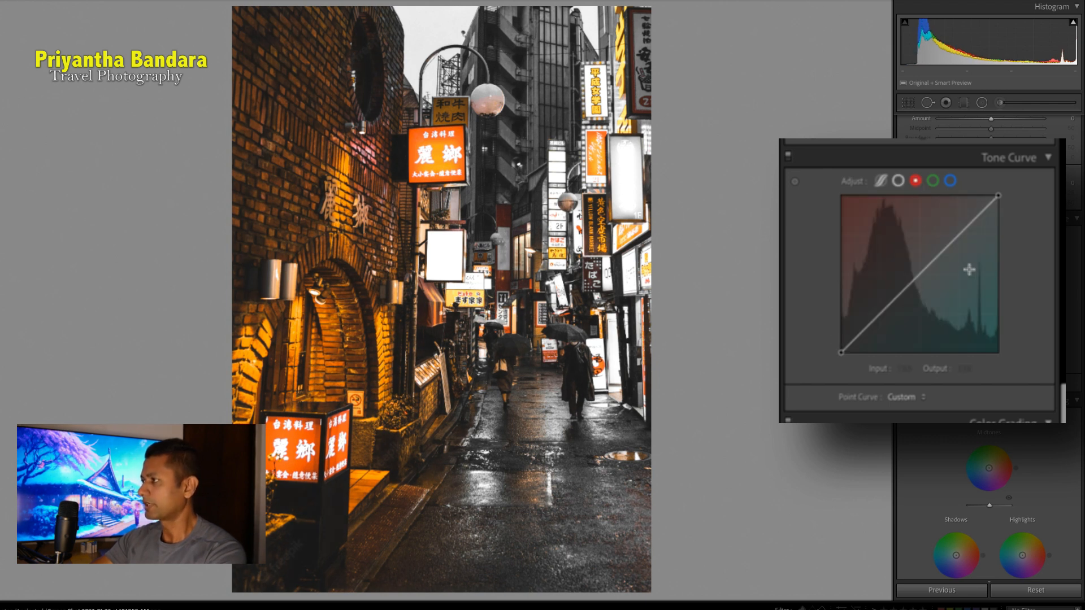
left_click_drag(966, 228, 962, 223)
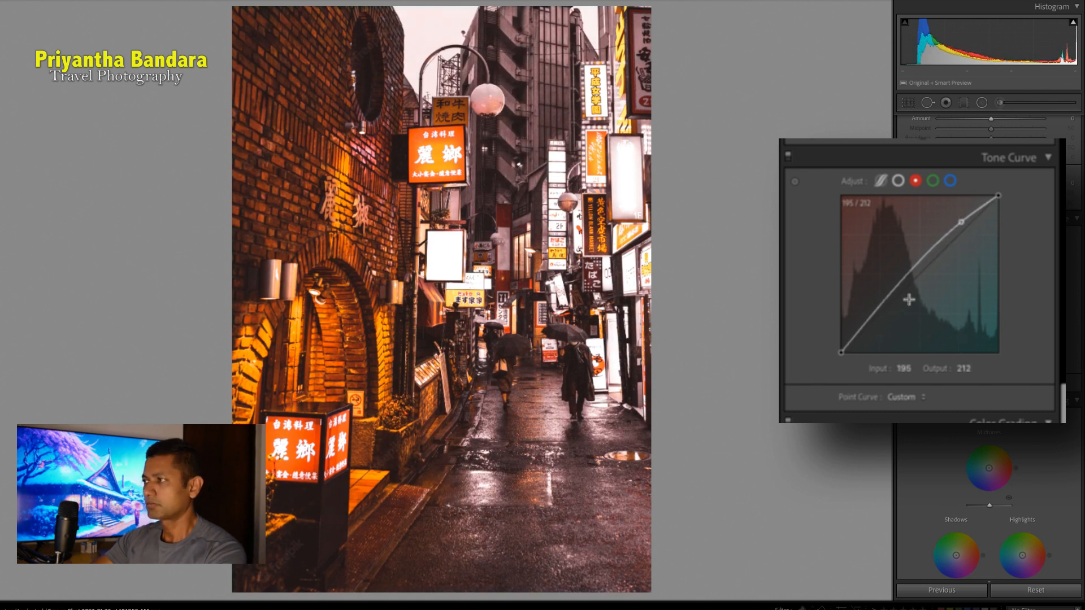
left_click_drag(878, 308, 884, 329)
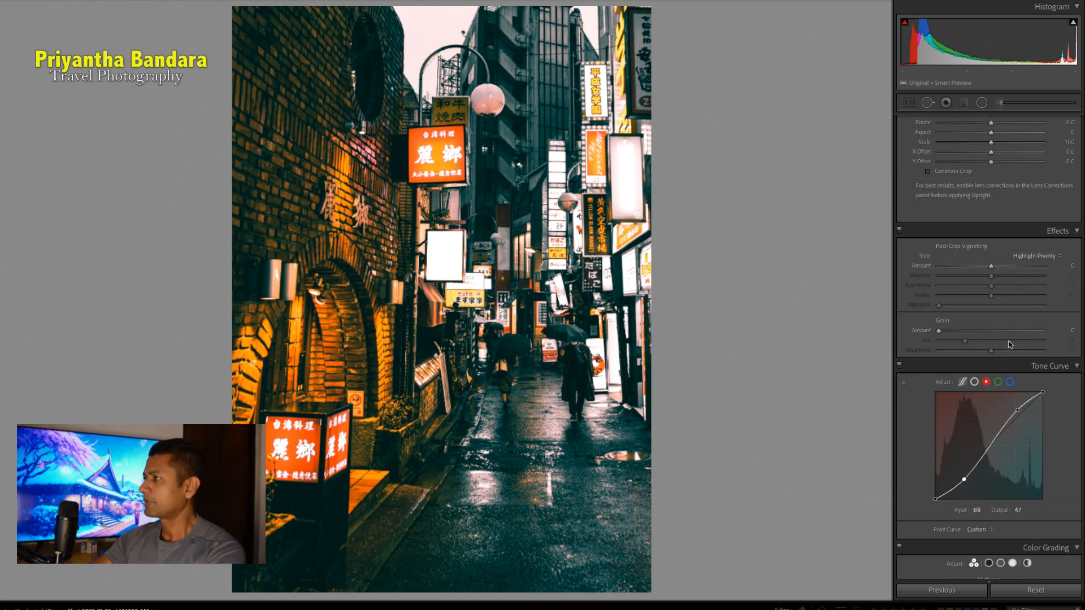
- Set the post-crop vignette amount to -24 and compare the alley photo before and after the edit
scroll(1028, 373, "up", 5)
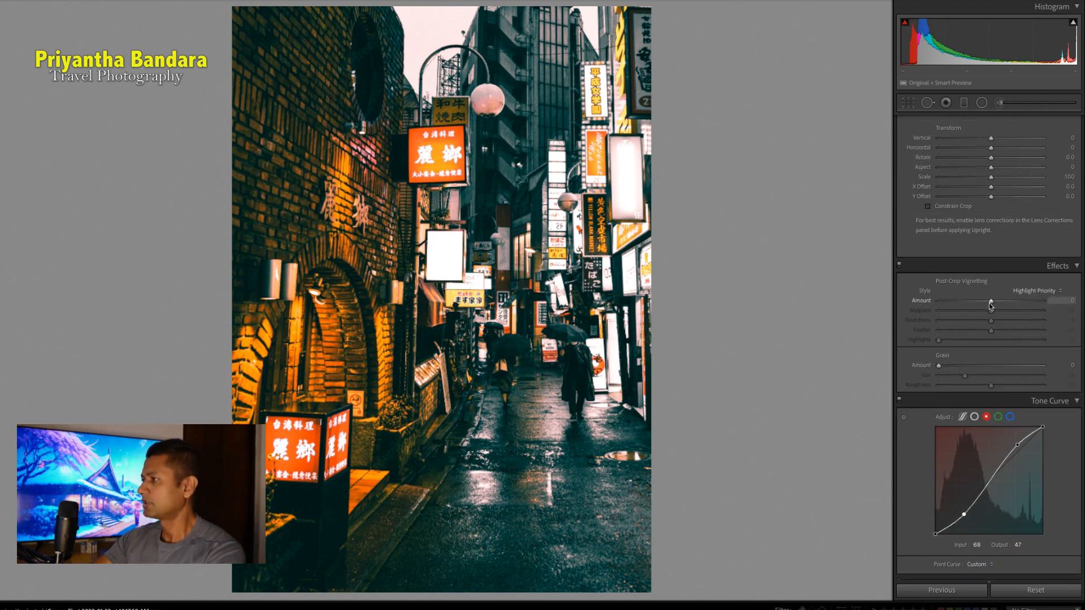
left_click_drag(991, 303, 979, 307)
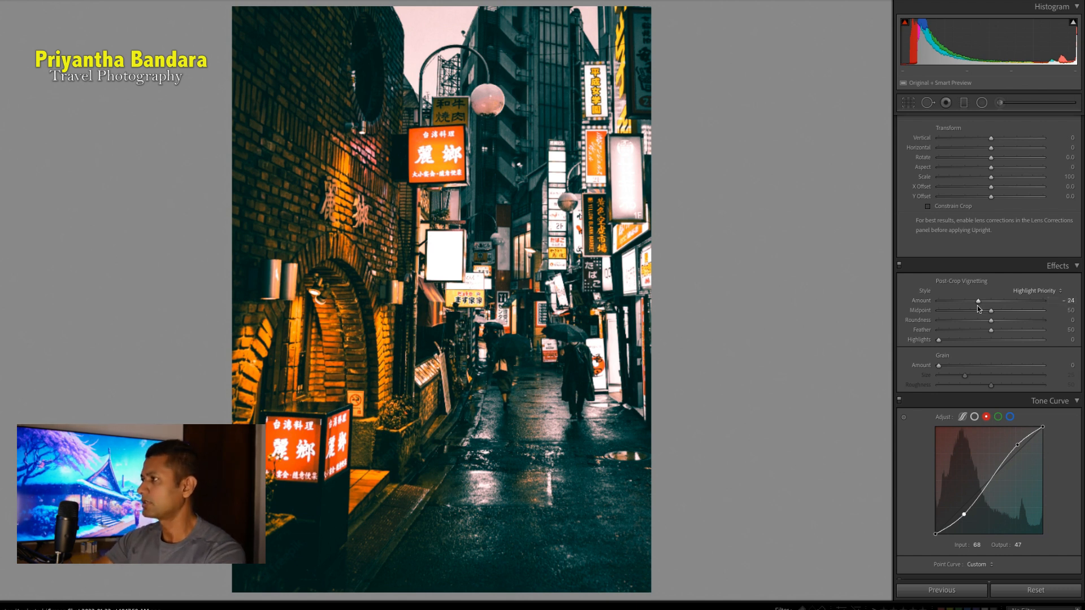
key("y")
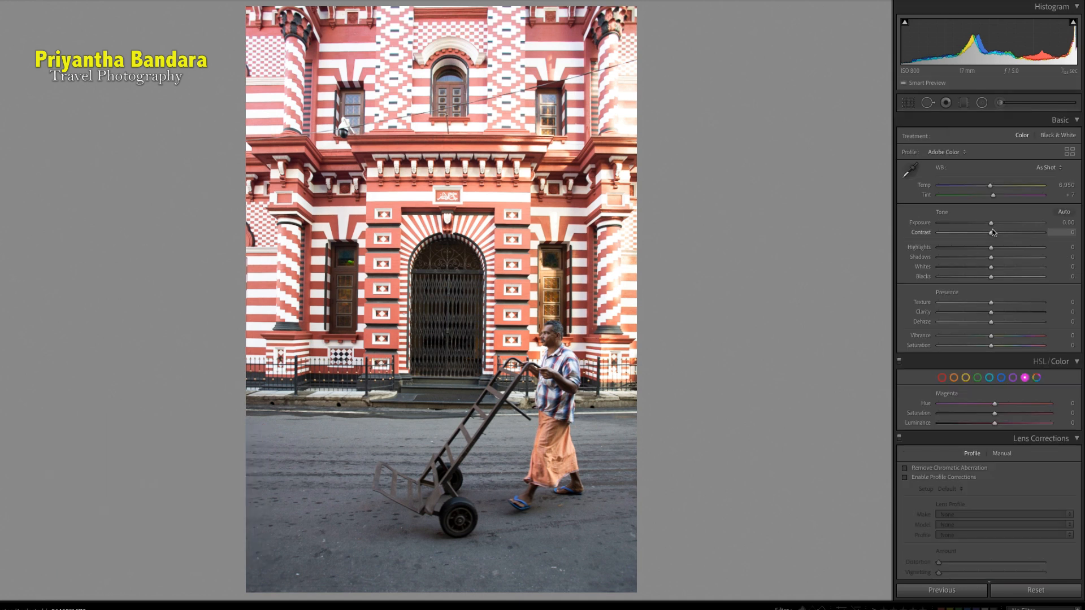
- Lower the exposure and lift the shadows of the red-and-white building photo
left_click_drag(990, 222, 981, 225)
left_click_drag(1024, 260, 1032, 264)
left_click_drag(1018, 268, 1010, 268)
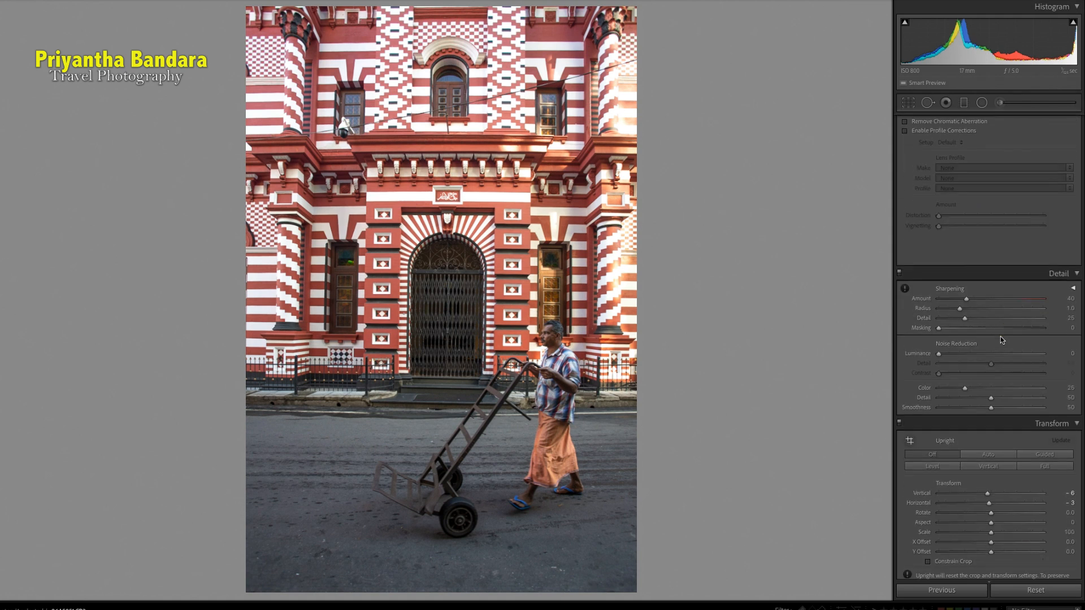
- Shift the building photo's reds toward orange in the HSL color adjustments and desaturate its blues
scroll(1000, 337, "down", 3)
left_click(942, 271)
mouse_move(994, 306)
left_mouse_down()
mouse_move(970, 316)
mouse_move(951, 298)
mouse_move(1010, 316)
left_mouse_up()
left_click(1010, 310)
left_click(1007, 306)
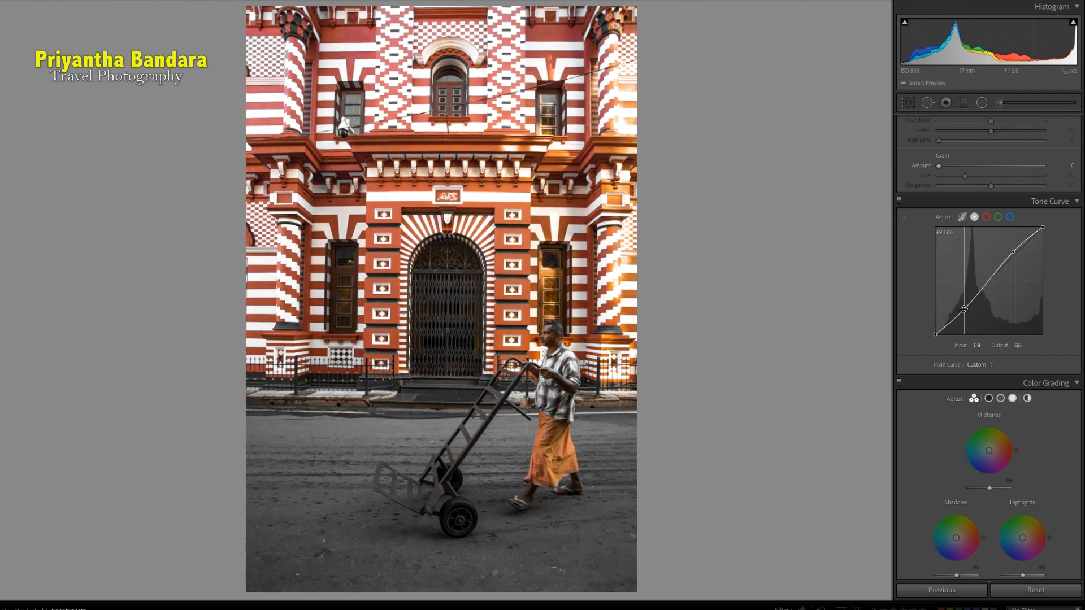
- Shape the building photo's red channel tone curve into an S-curve with lifted highlights and strongly lowered shadows
left_click(986, 217)
left_click_drag(1017, 252, 1019, 247)
left_click_drag(965, 303, 981, 331)
- Set the building photo's post-crop vignette amount to -19 and compare the photo before and after the edit
scroll(921, 267, "up", 5)
scroll(964, 296, "up", 5)
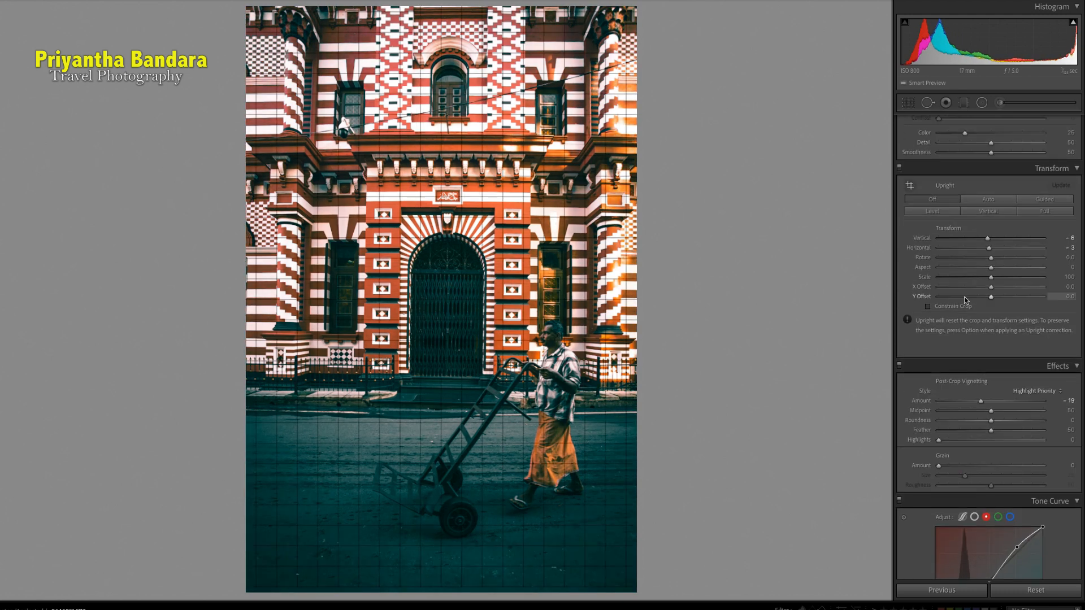
key("y")
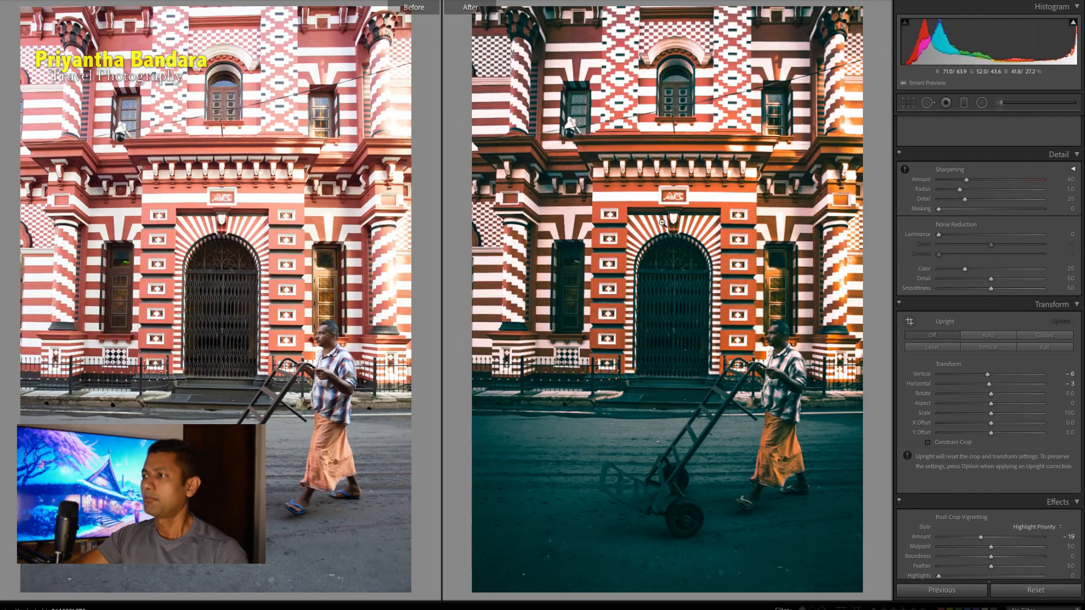